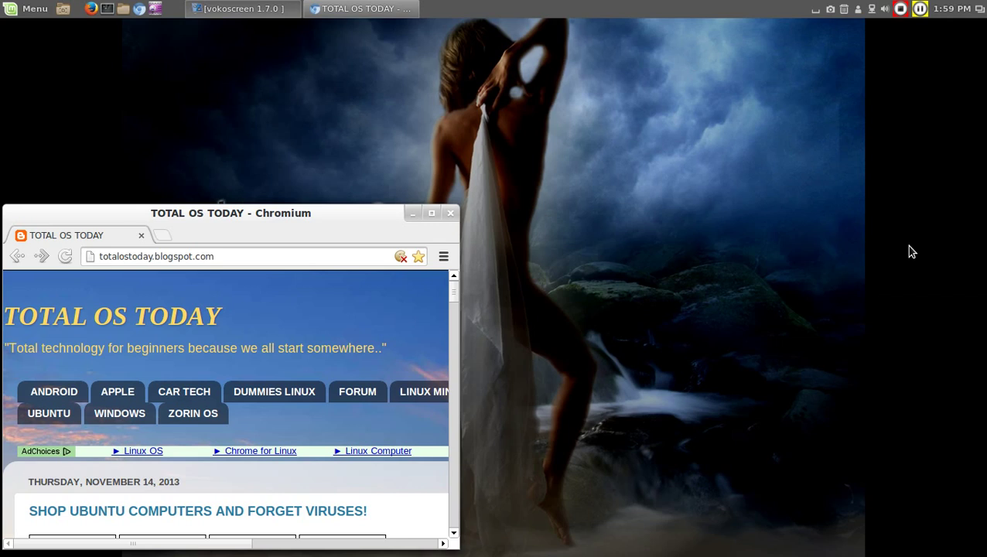
Use the workspace overview to jump to Workspace 1, where the openSUSE virtual machine runs
mouse_move(2, 2)
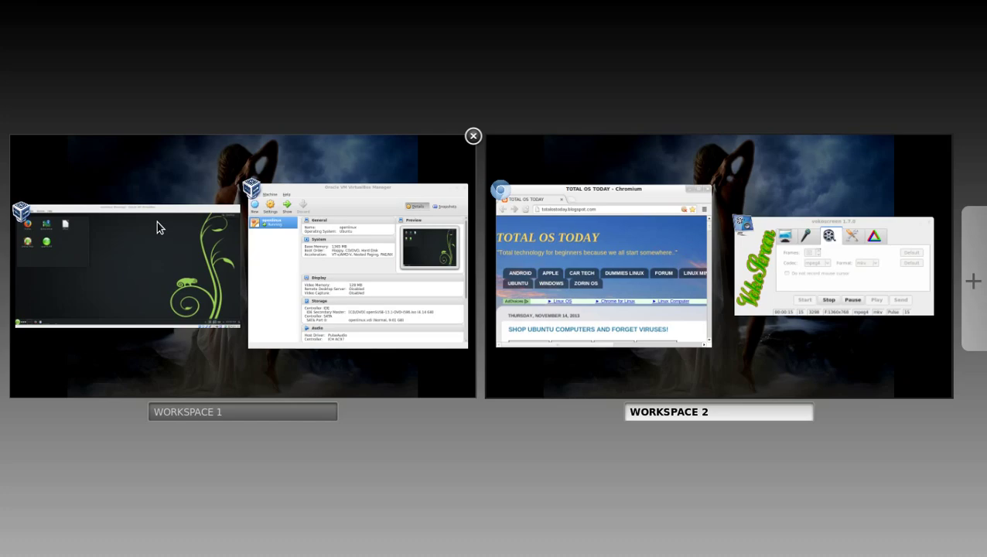
left_click(159, 233)
Put the openSUSE VirtualBox window into fullscreen mode and confirm the switch
mouse_move(162, 234)
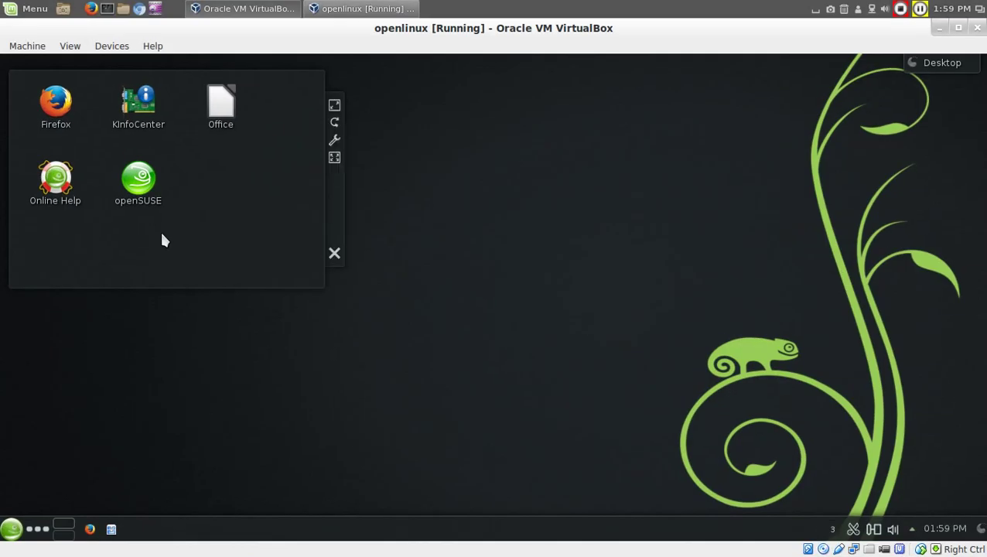
key("ctrl+f")
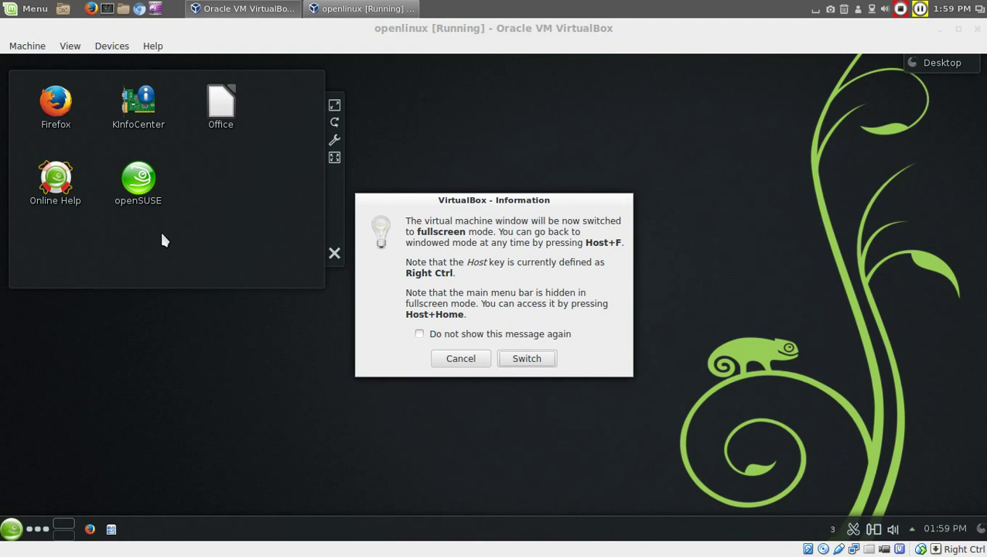
left_click(512, 361)
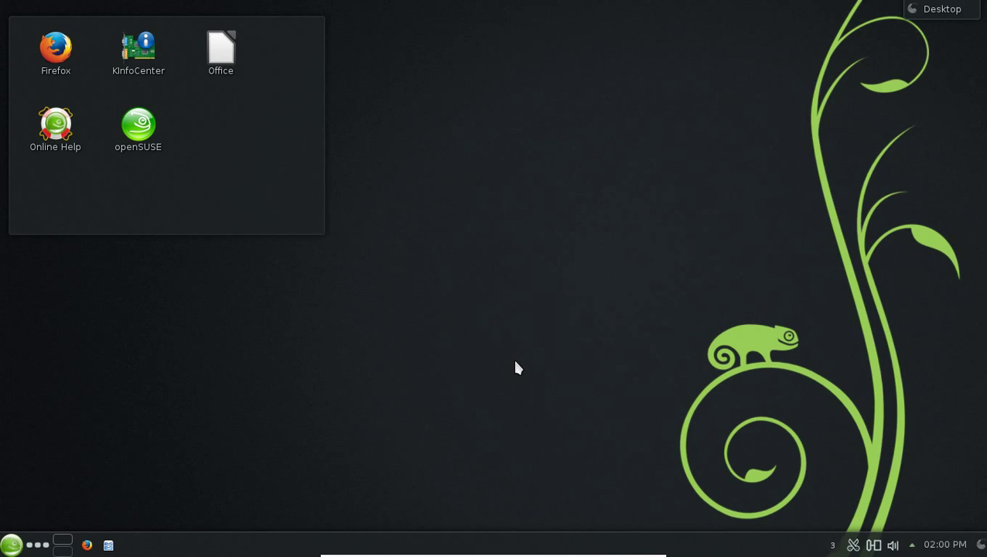
Add an Analog Clock widget from the widget browser to the desktop and shrink it
left_click(914, 9)
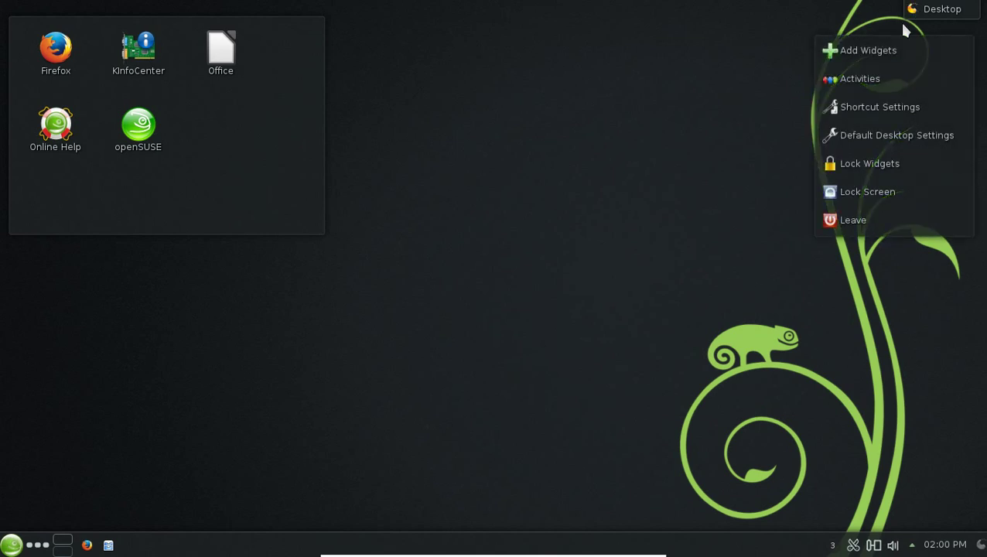
left_click(888, 51)
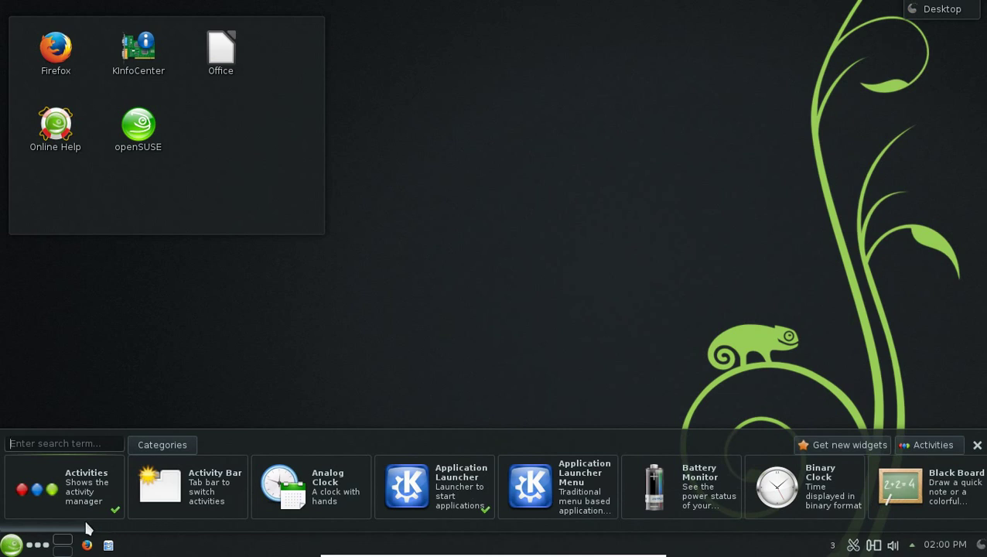
left_click_drag(87, 528, 302, 539)
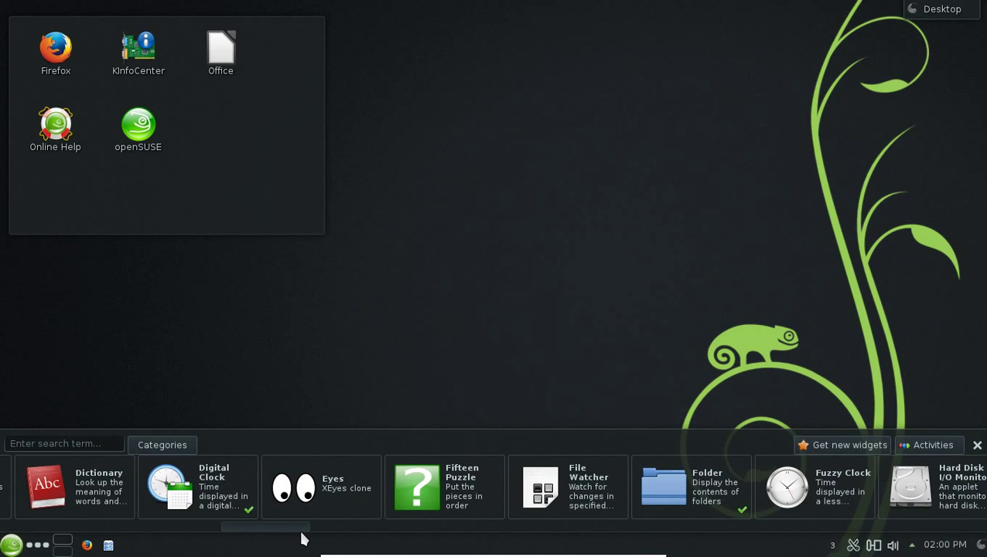
left_click_drag(302, 539, 64, 522)
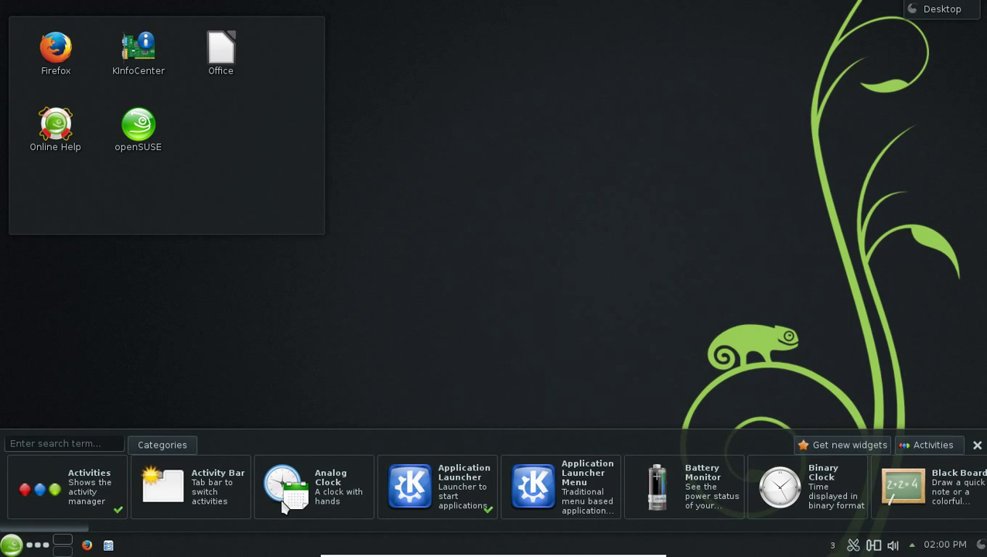
left_click_drag(305, 488, 632, 139)
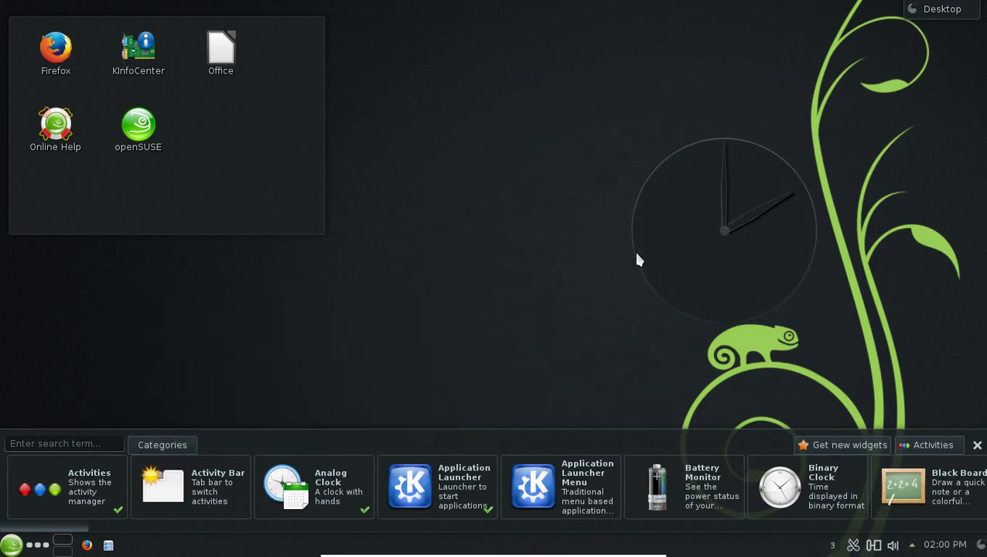
mouse_move(633, 249)
left_click_drag(620, 164, 705, 213)
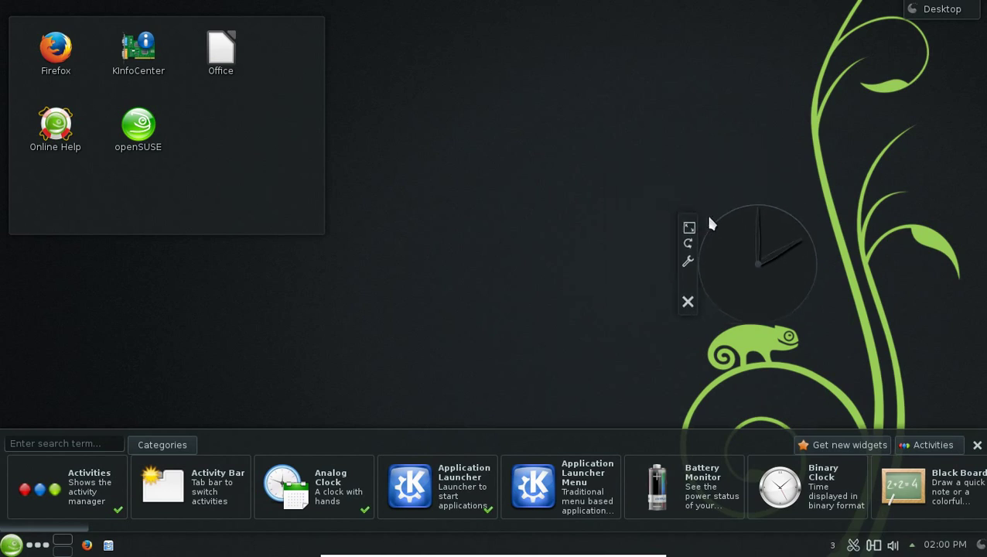
Enable the clock's seconds hand, apply it, and move the clock to the top
left_click(688, 261)
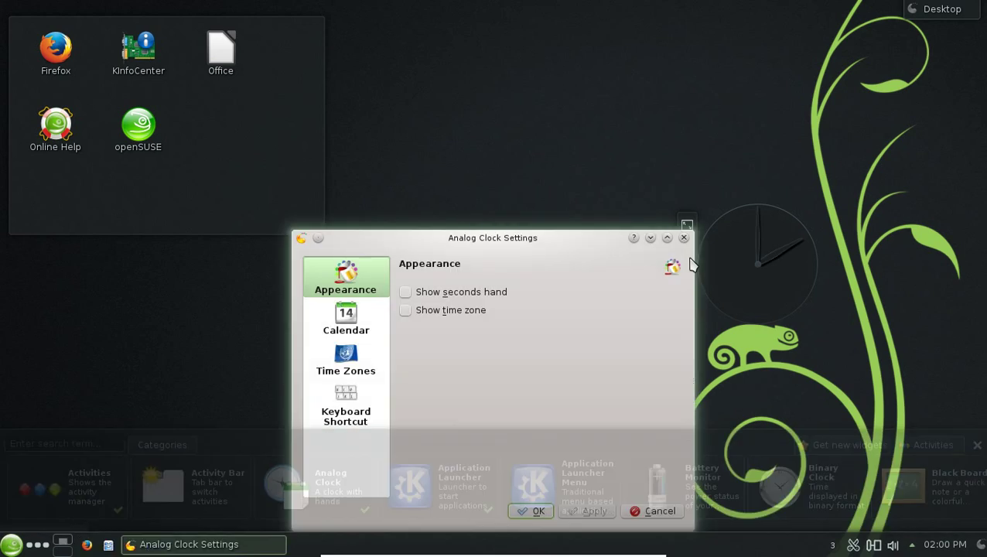
left_click(412, 296)
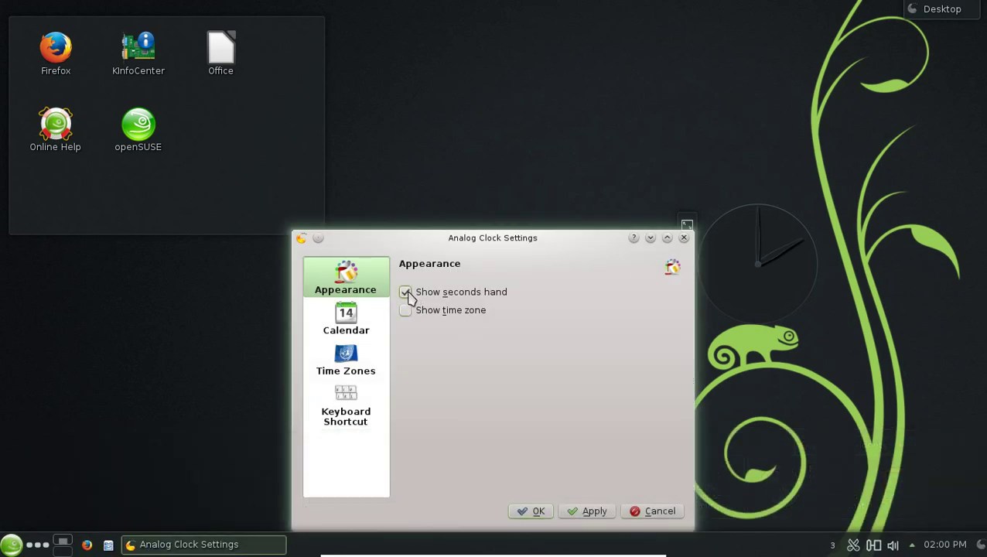
left_click(594, 511)
left_click(540, 511)
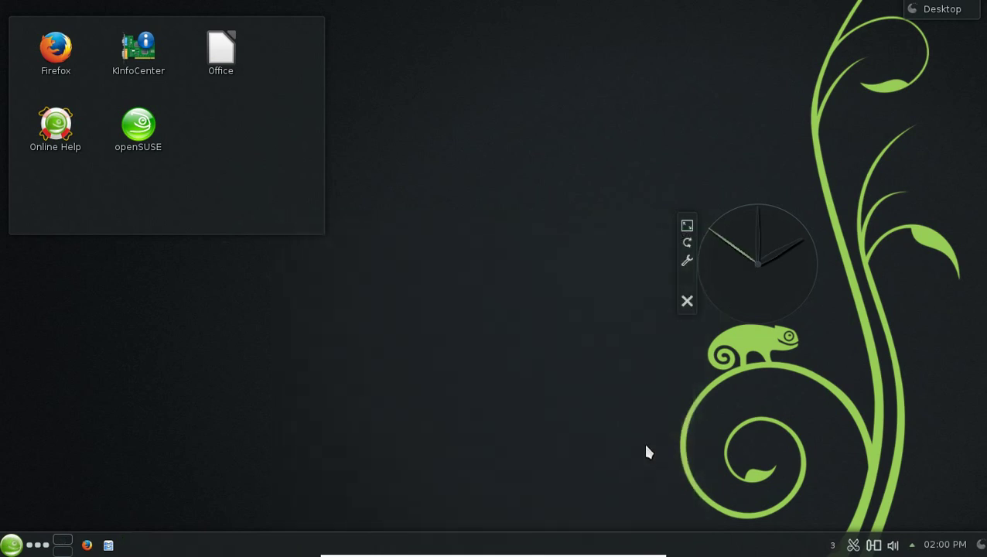
left_click_drag(692, 286, 671, 94)
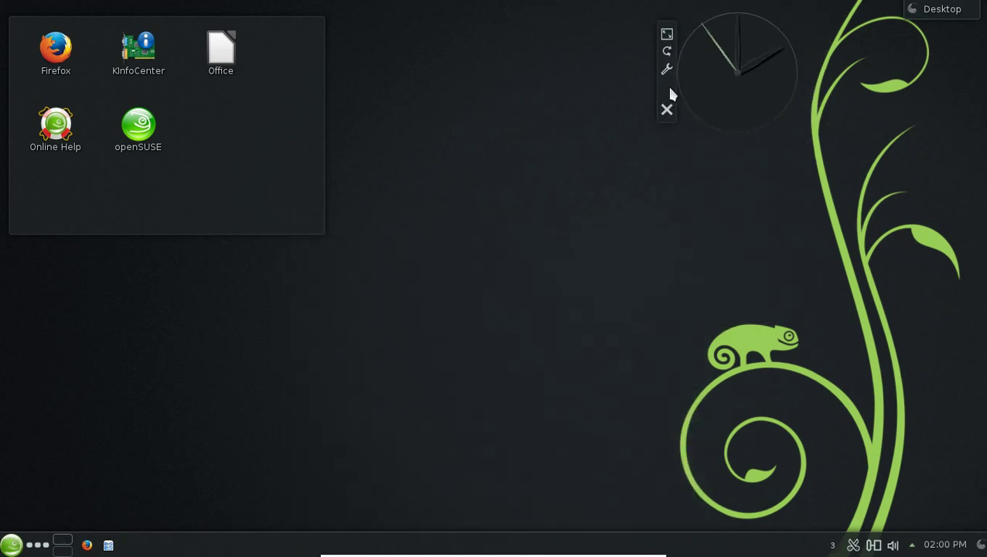
Add a Calendar widget to the desktop from the widget browser, then close the browser
right_click(469, 263)
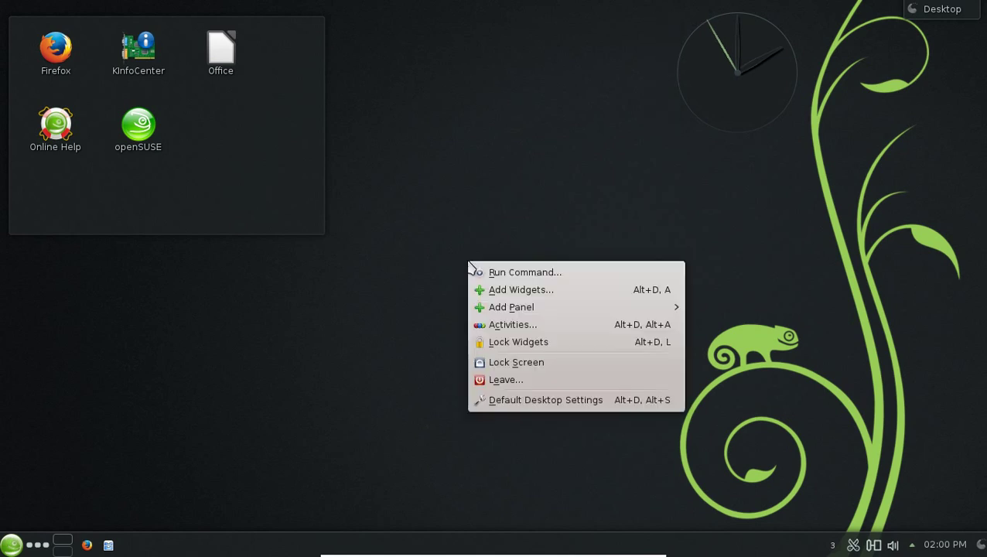
left_click(528, 290)
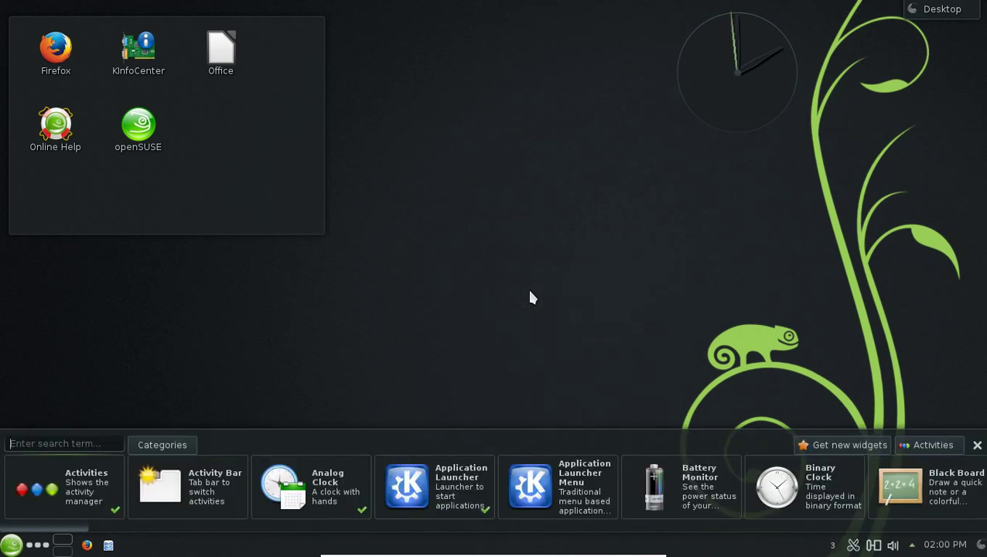
scroll(671, 481, "down", 3)
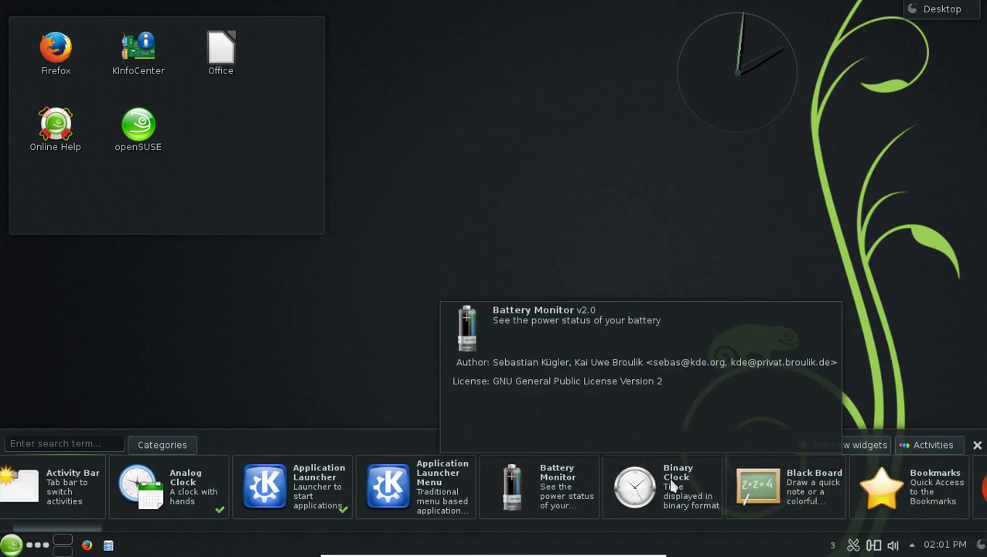
scroll(671, 484, "down", 3)
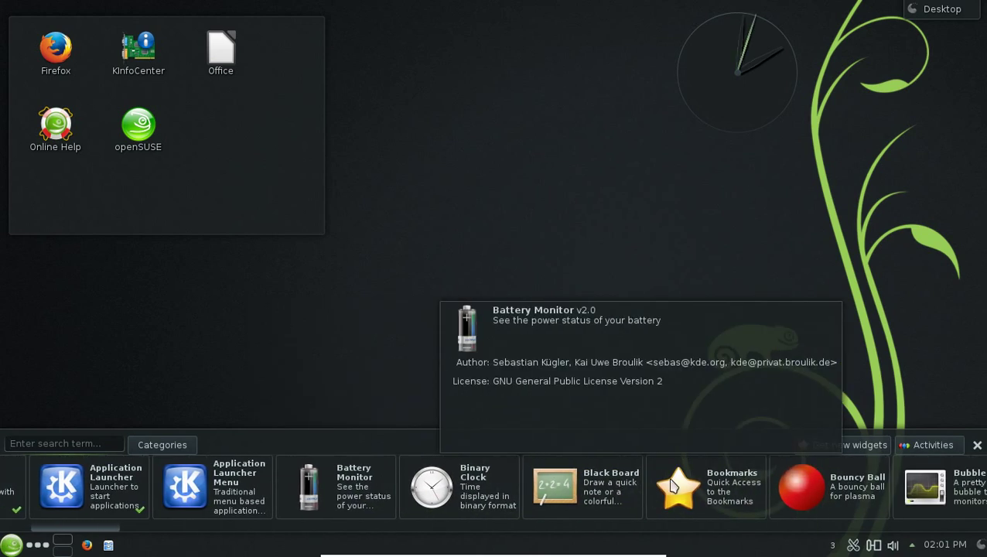
scroll(672, 485, "down", 1)
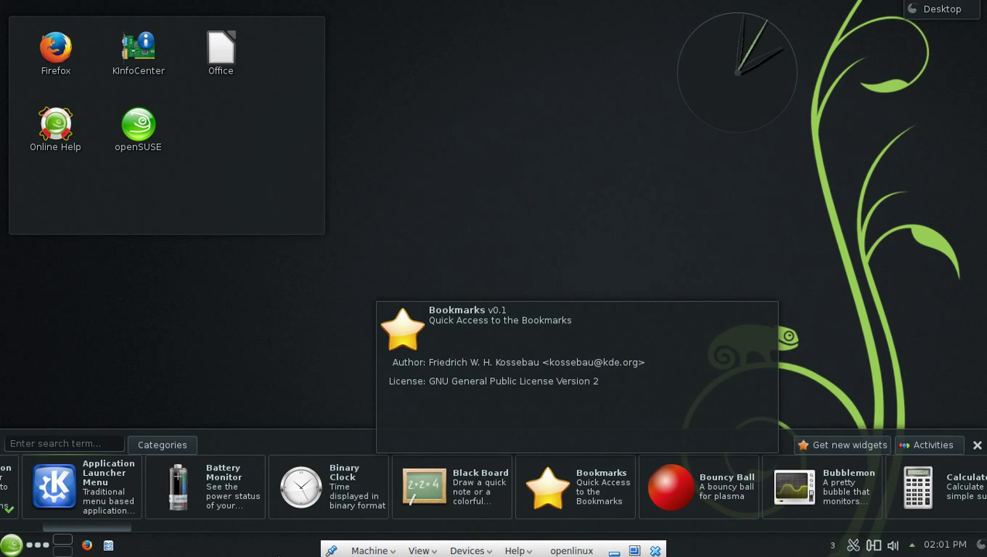
left_click_drag(122, 529, 165, 528)
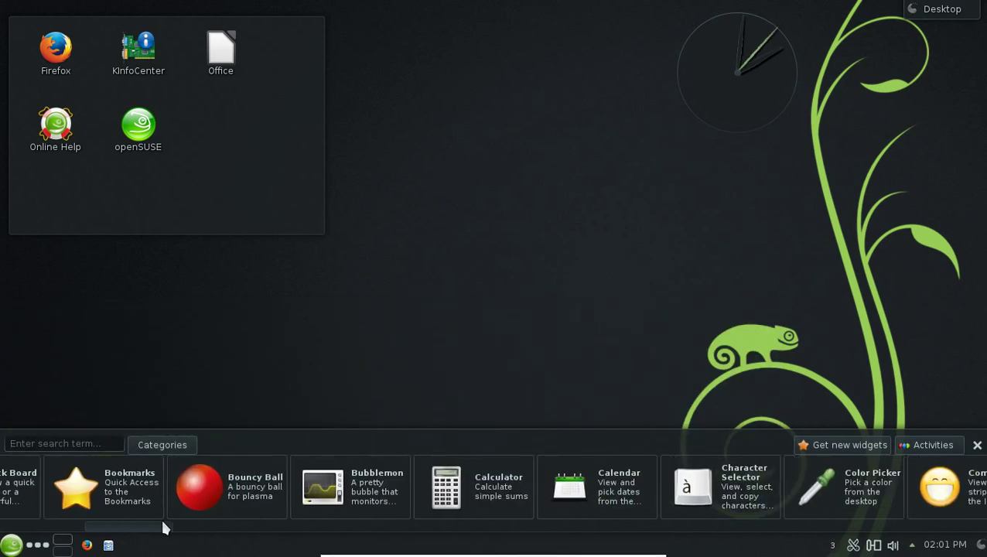
left_click_drag(557, 495, 546, 220)
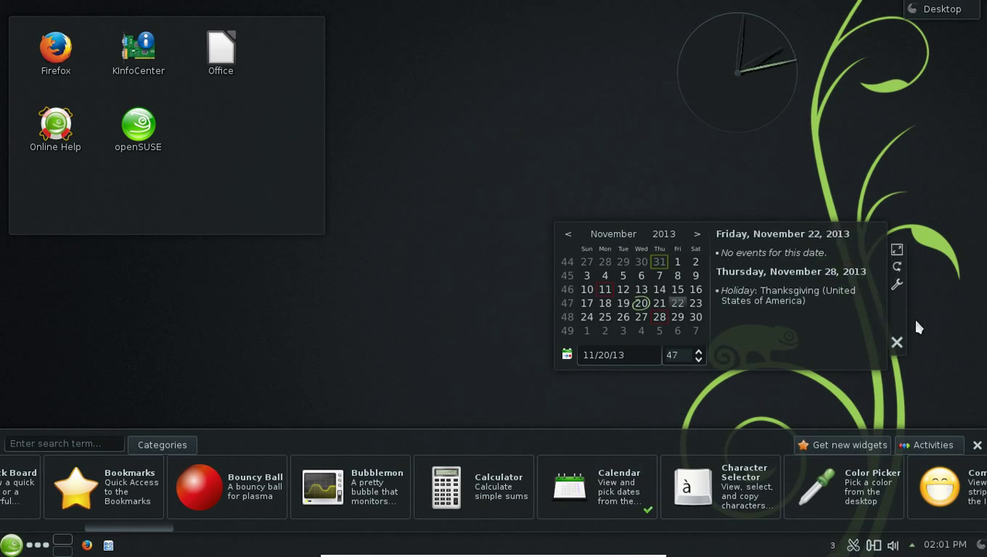
left_click(978, 446)
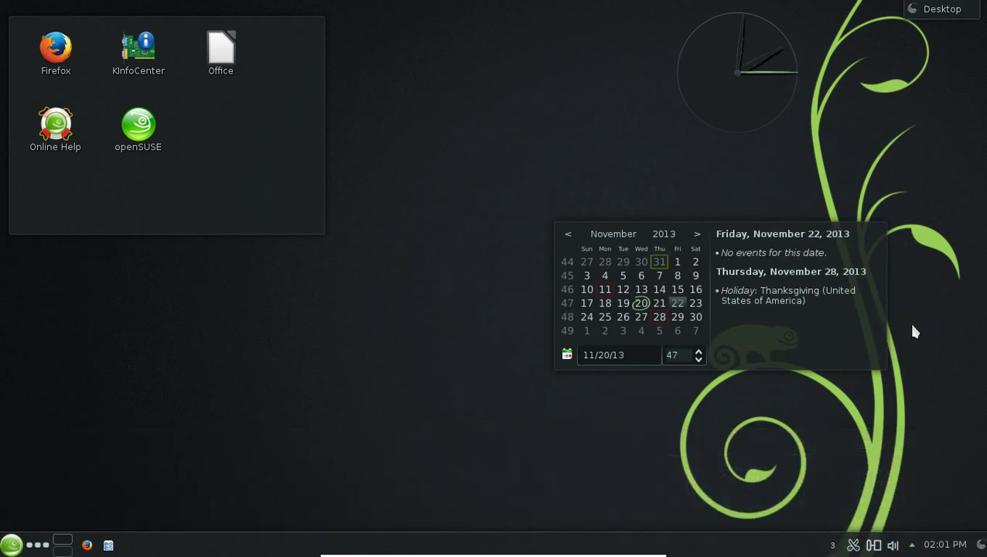
Narrow the calendar and move it to the lower centre, below the clock
mouse_move(875, 247)
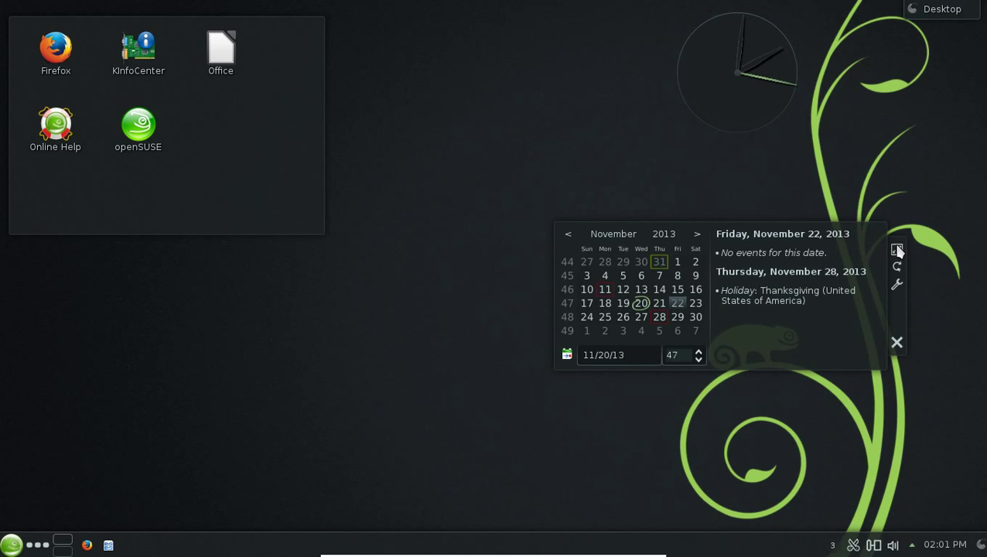
left_click_drag(884, 253, 761, 271)
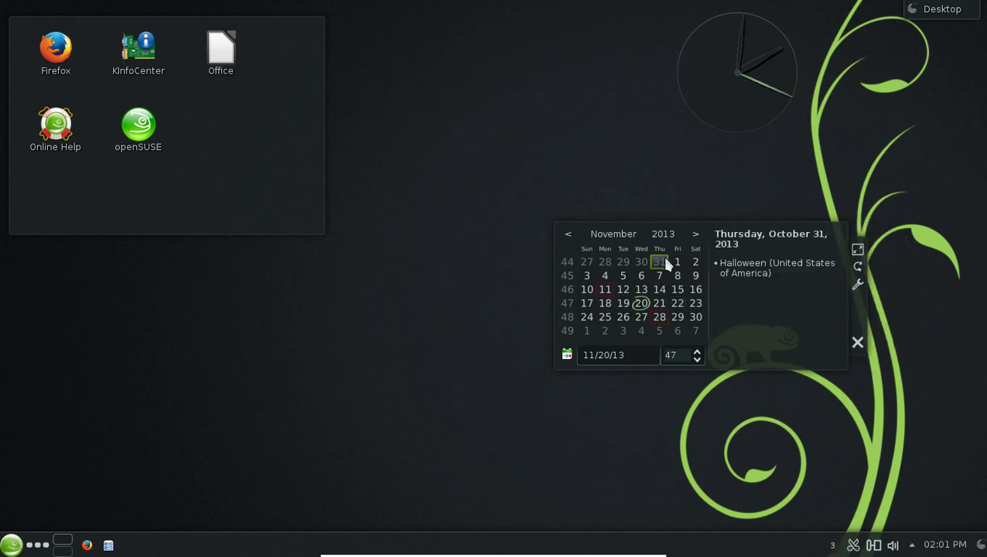
left_click_drag(844, 309, 656, 441)
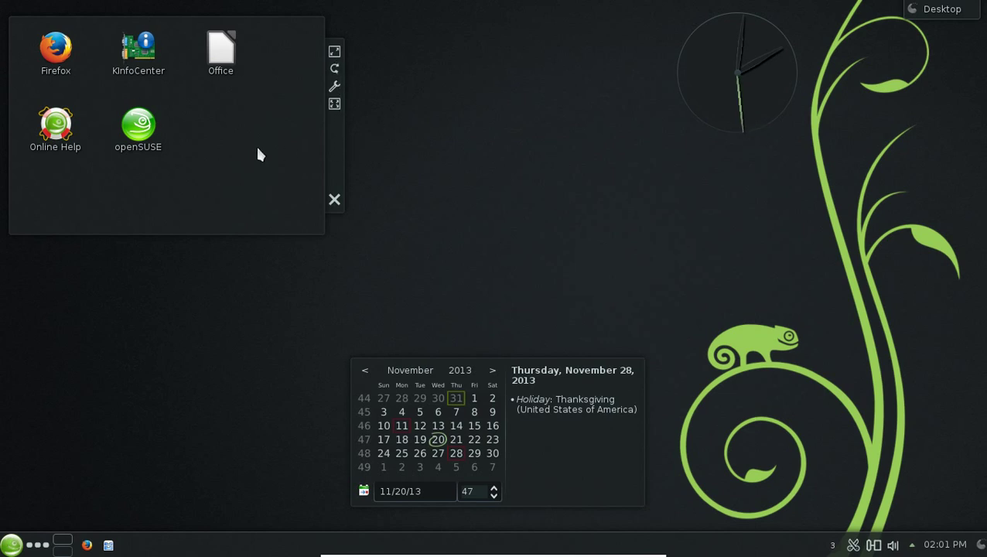
mouse_move(331, 154)
left_mouse_down()
mouse_move(439, 156)
mouse_move(319, 144)
mouse_move(335, 138)
left_mouse_up()
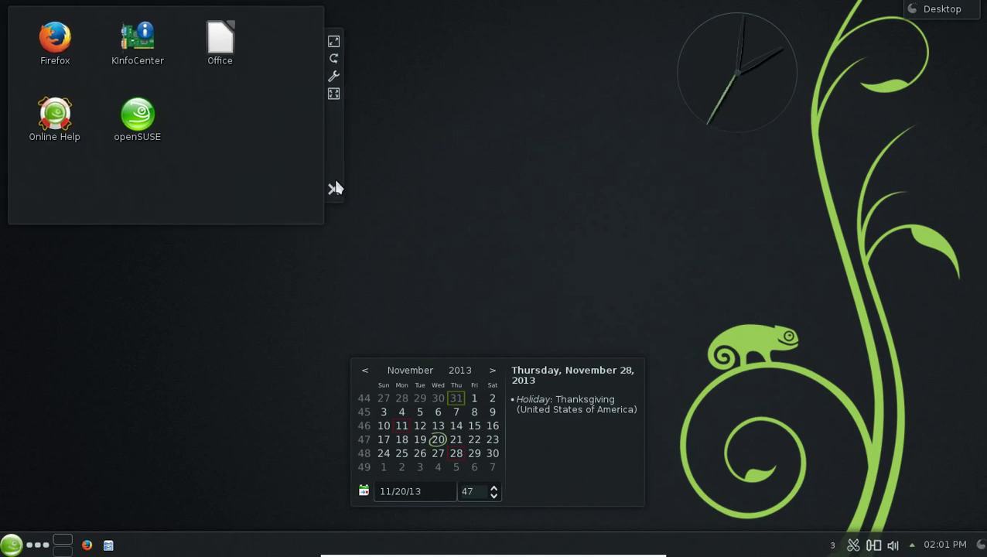
left_click_drag(335, 189, 334, 190)
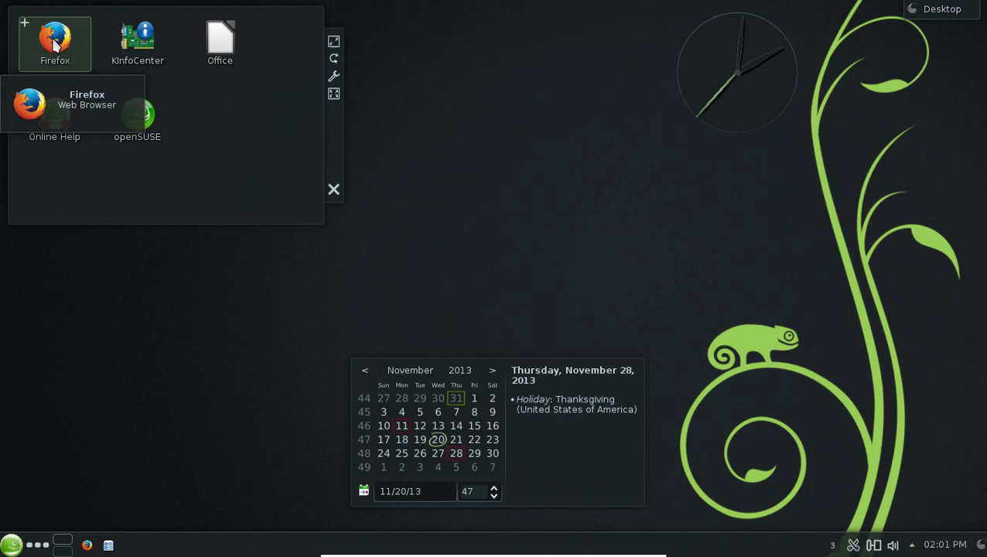
left_click(141, 45)
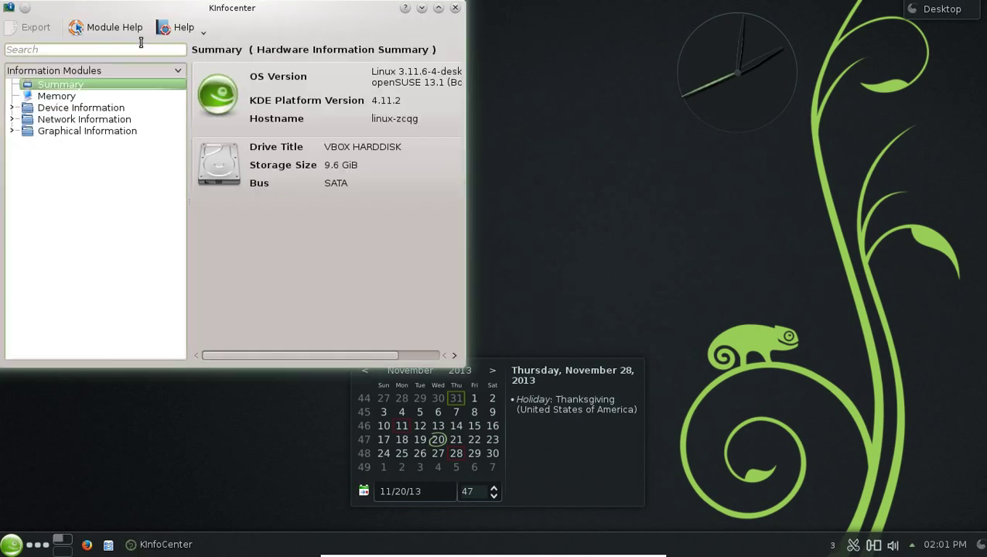
left_click_drag(106, 94, 65, 96)
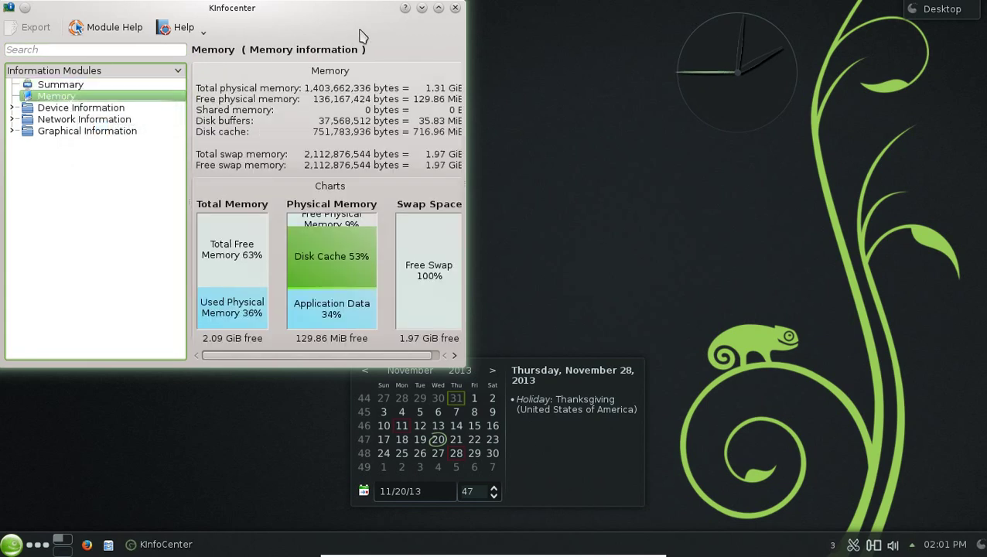
left_click(455, 8)
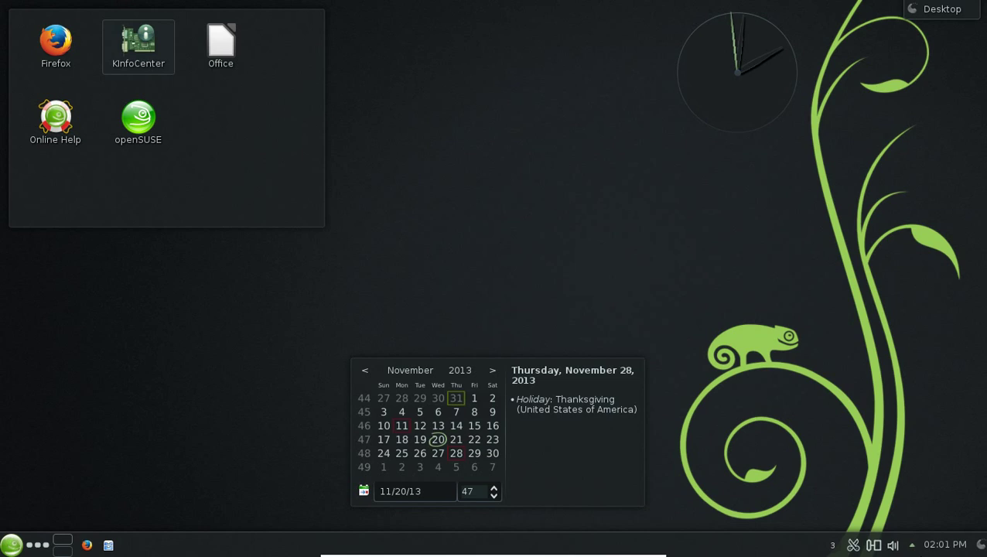
Set the panel height to 25, dock it on the top edge, and nudge the folder view lower
left_click(981, 545)
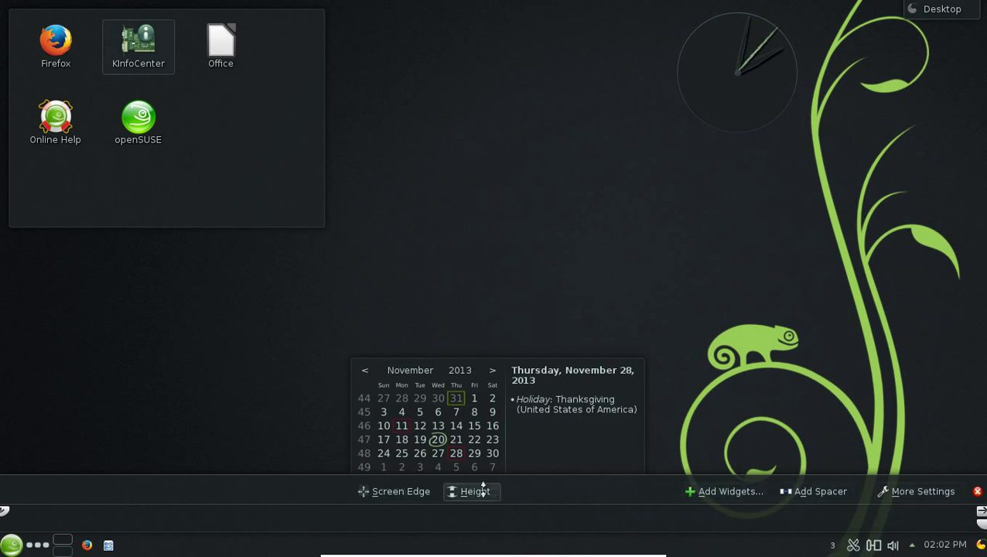
left_click_drag(472, 491, 489, 390)
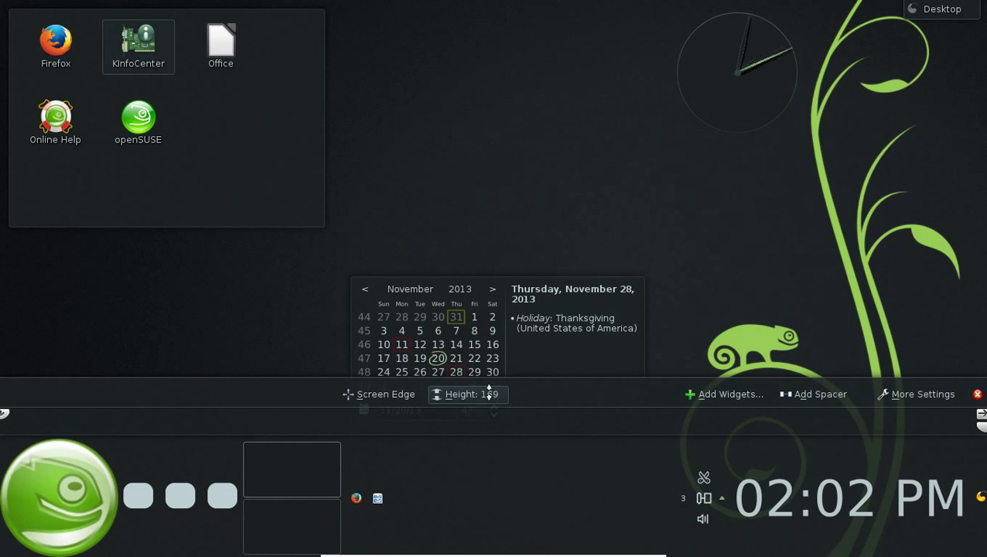
left_click_drag(489, 392, 483, 499)
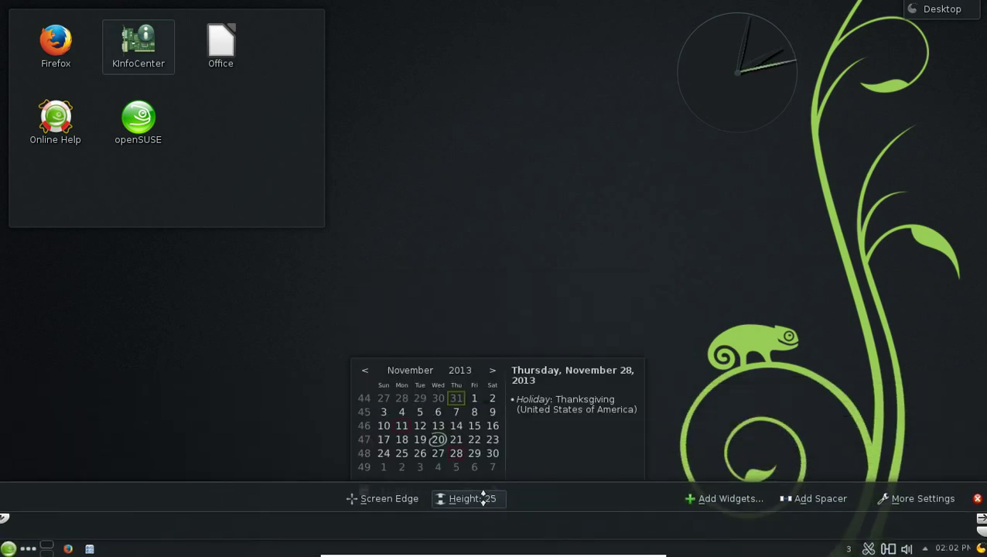
left_click_drag(390, 499, 474, 6)
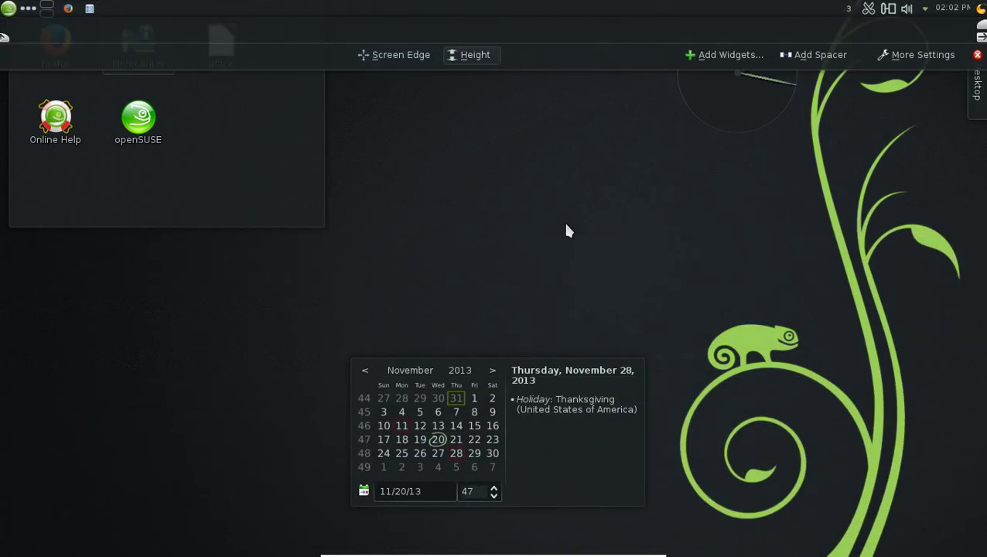
left_click(978, 57)
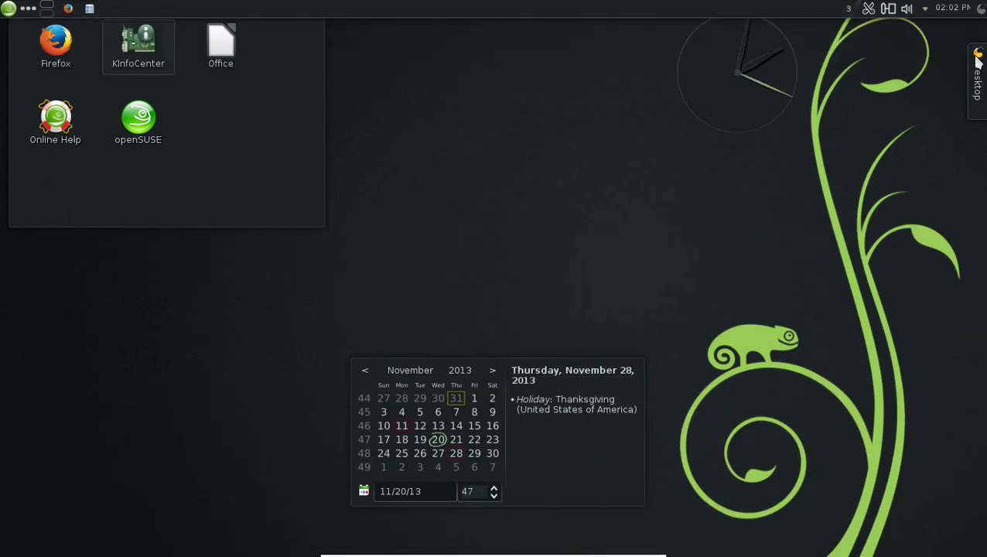
mouse_move(337, 60)
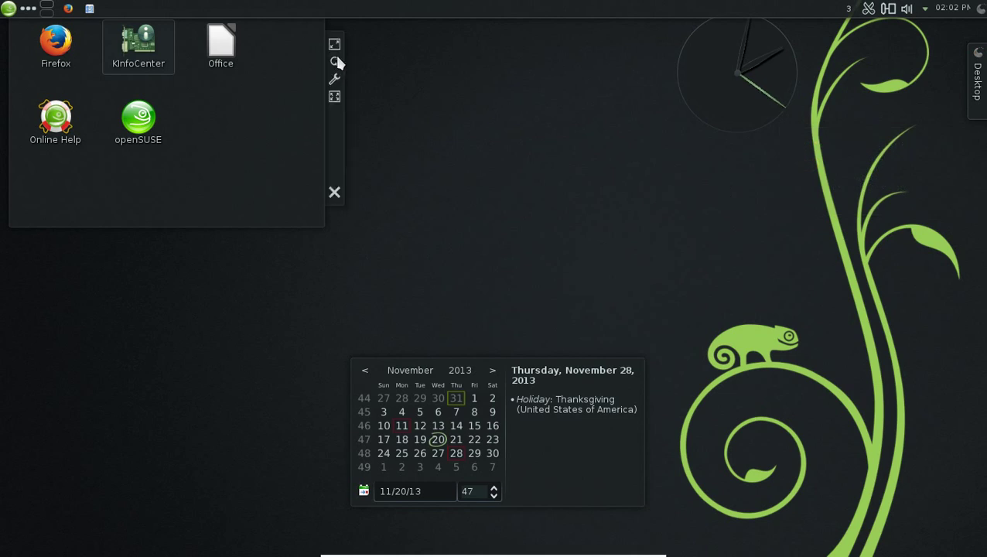
left_click_drag(339, 117, 331, 186)
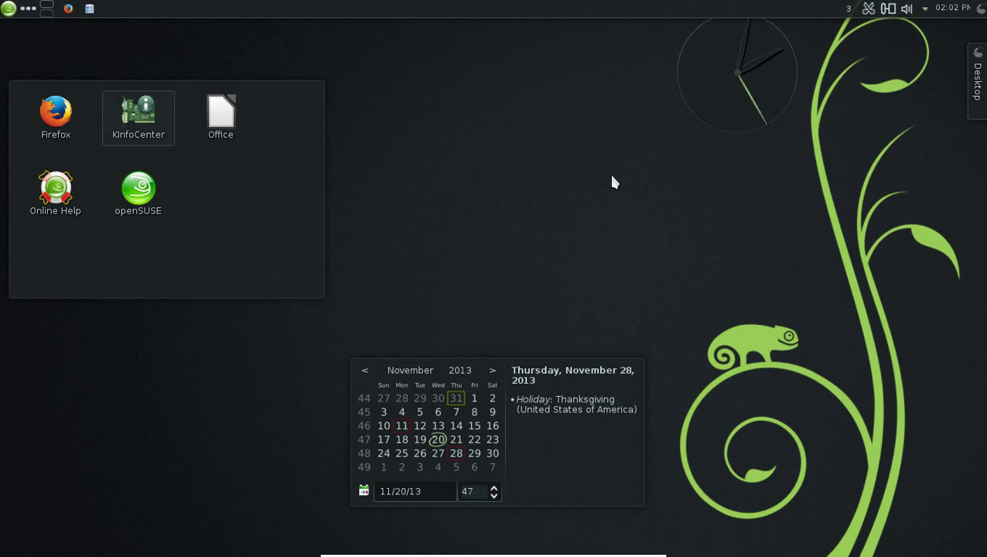
left_click(949, 9)
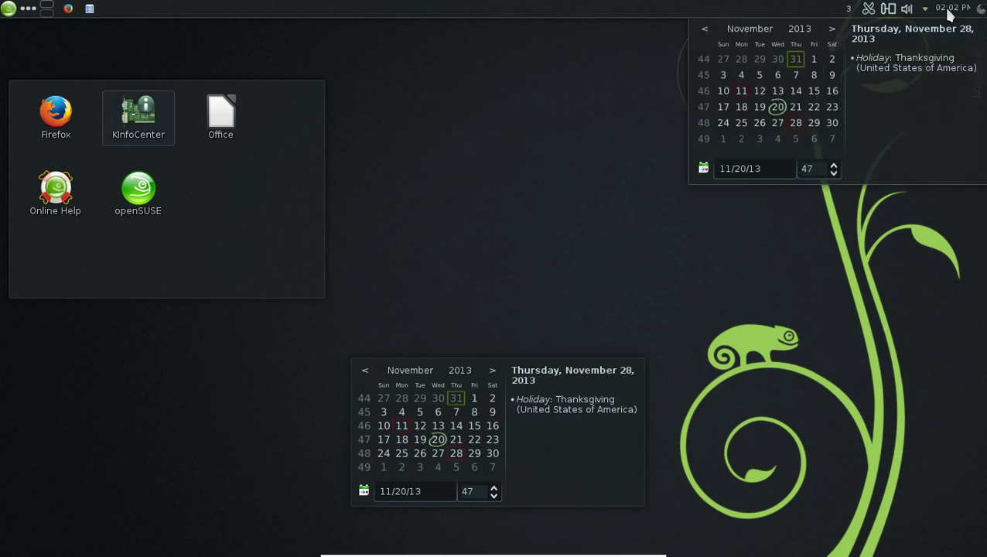
left_click(949, 9)
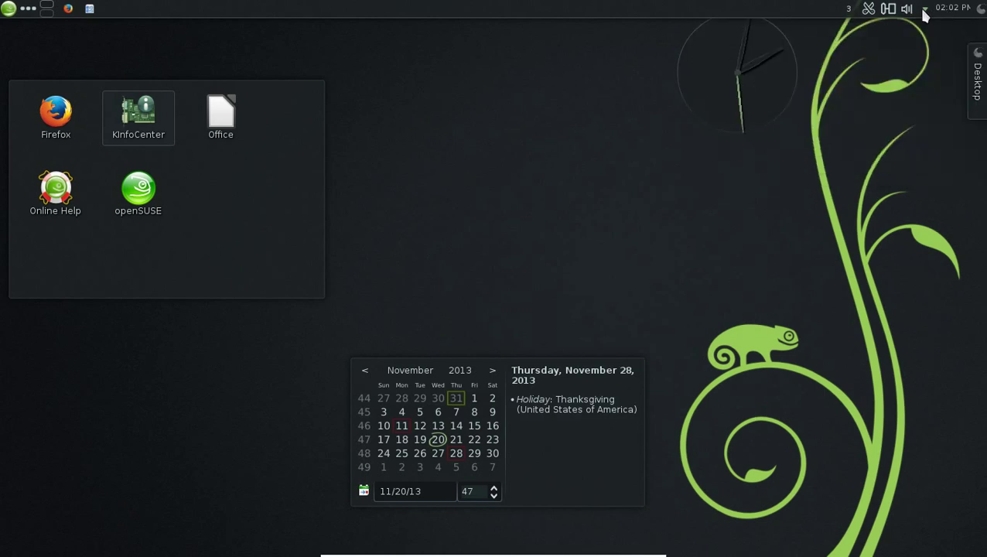
left_click(908, 9)
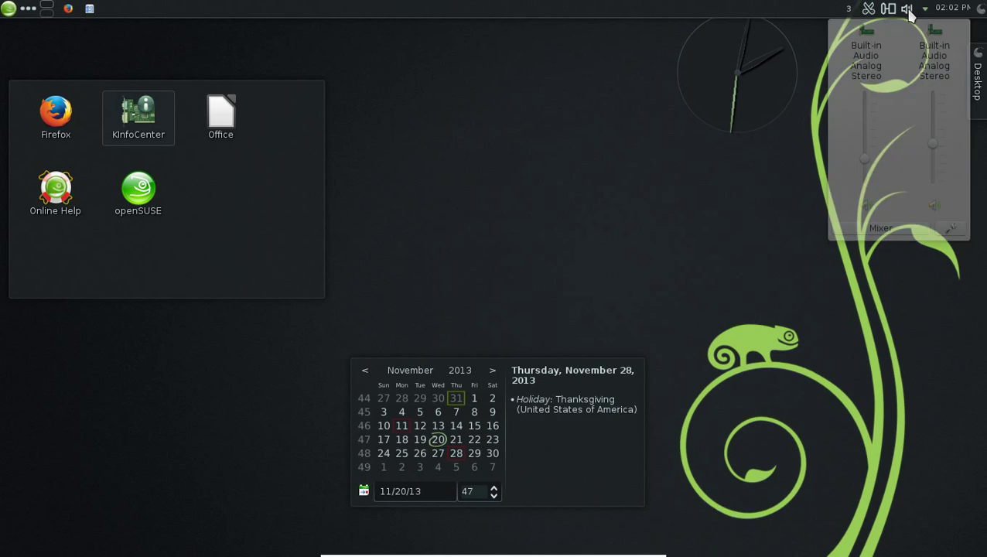
left_click(910, 11)
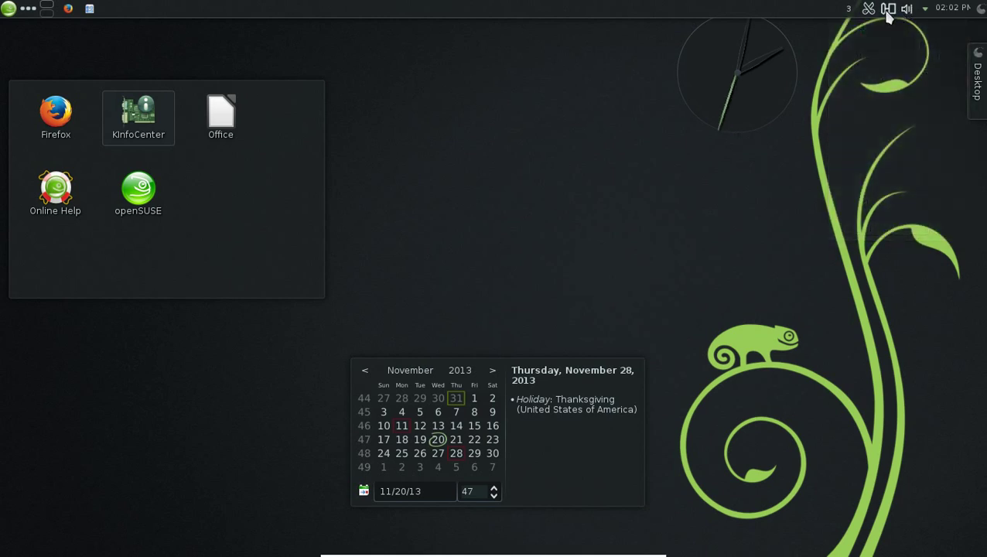
left_click(887, 10)
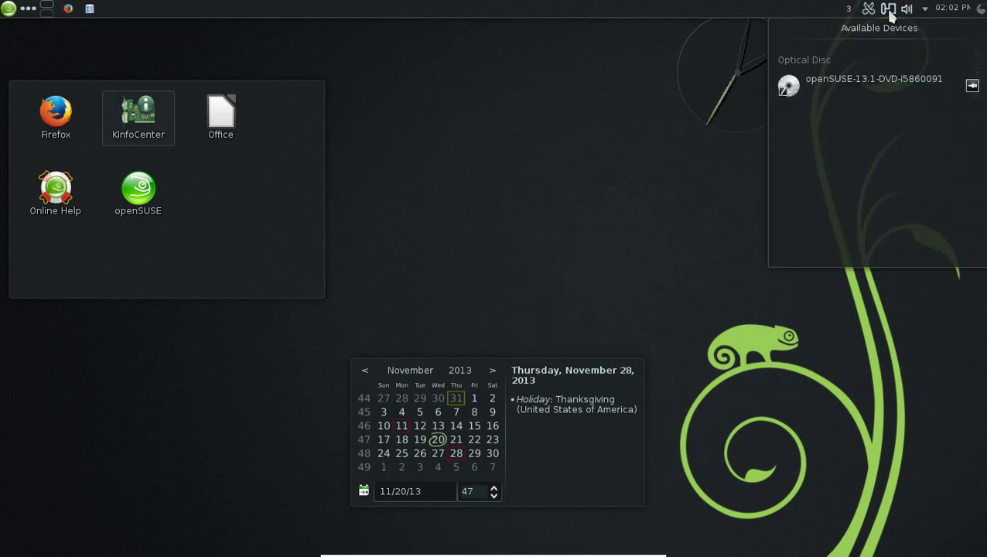
left_click(889, 11)
left_click(870, 10)
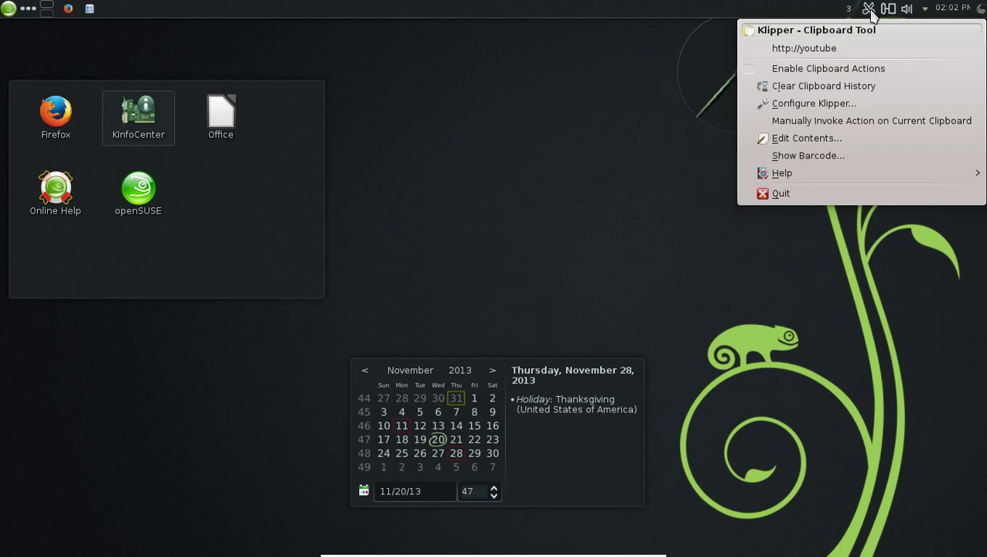
left_click(849, 10)
left_click(849, 10)
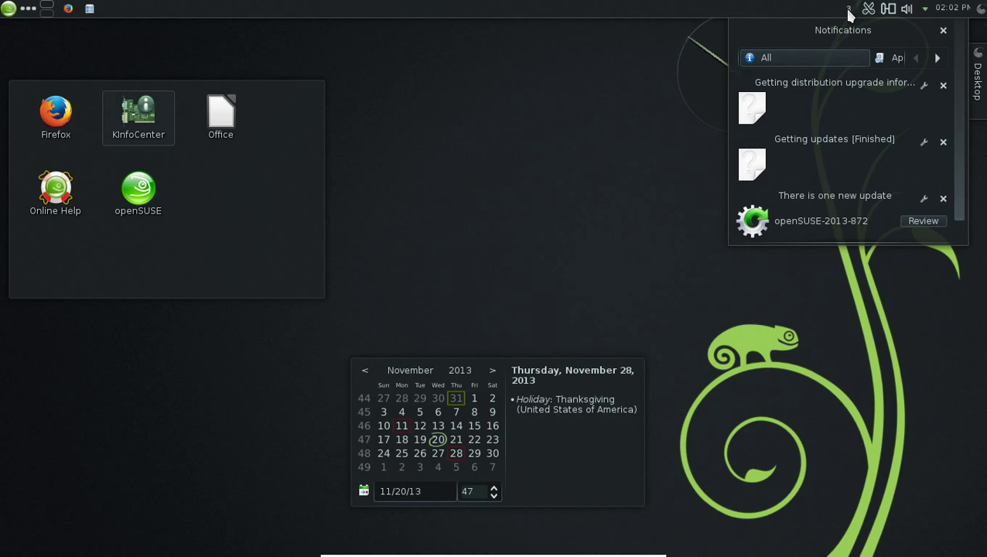
left_click(849, 11)
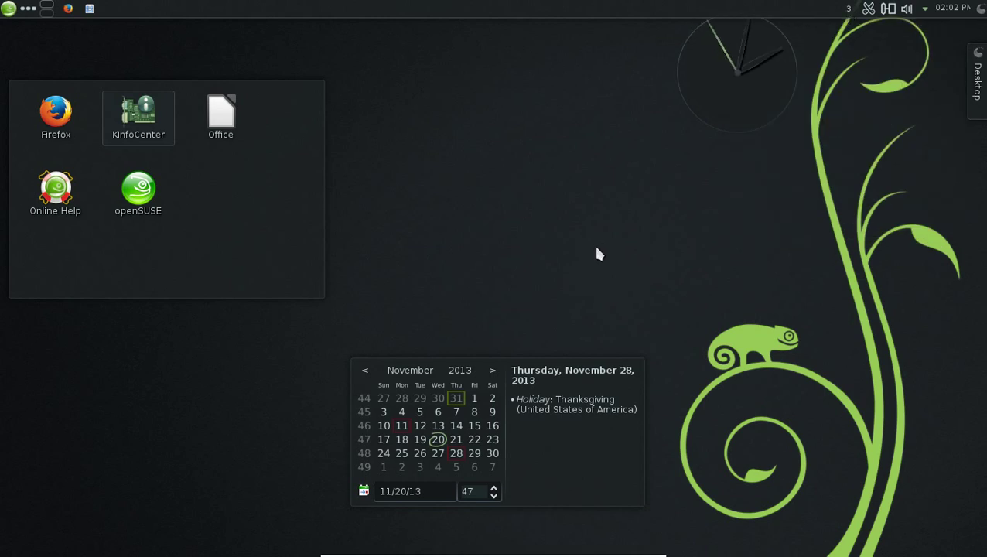
Show the panel's context menu and expand its Panel Options submenu
mouse_move(723, 91)
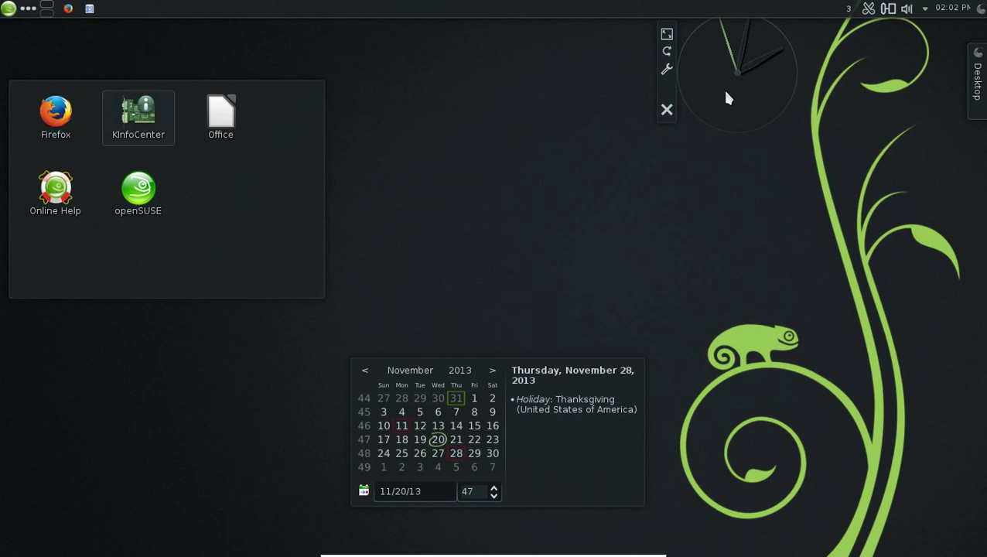
right_click(576, 11)
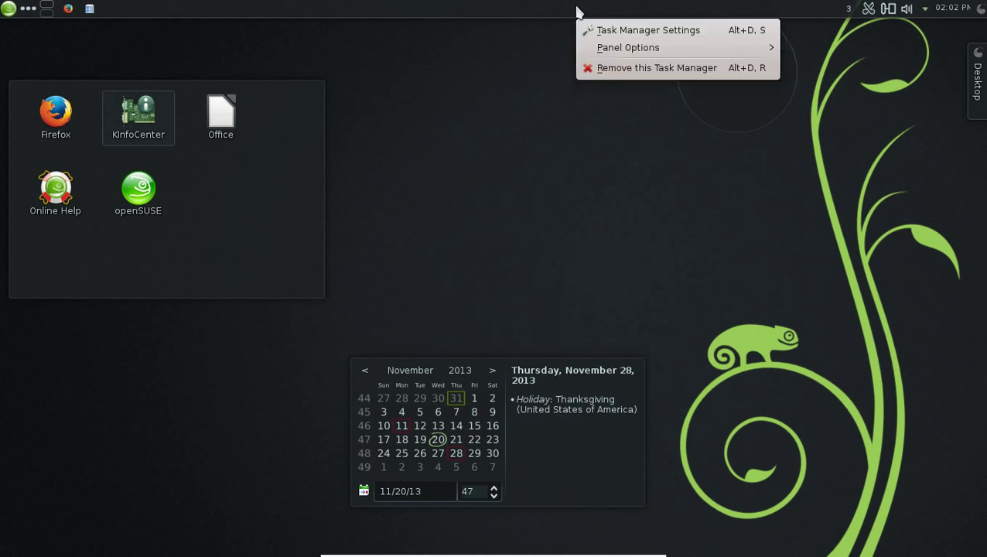
mouse_move(645, 54)
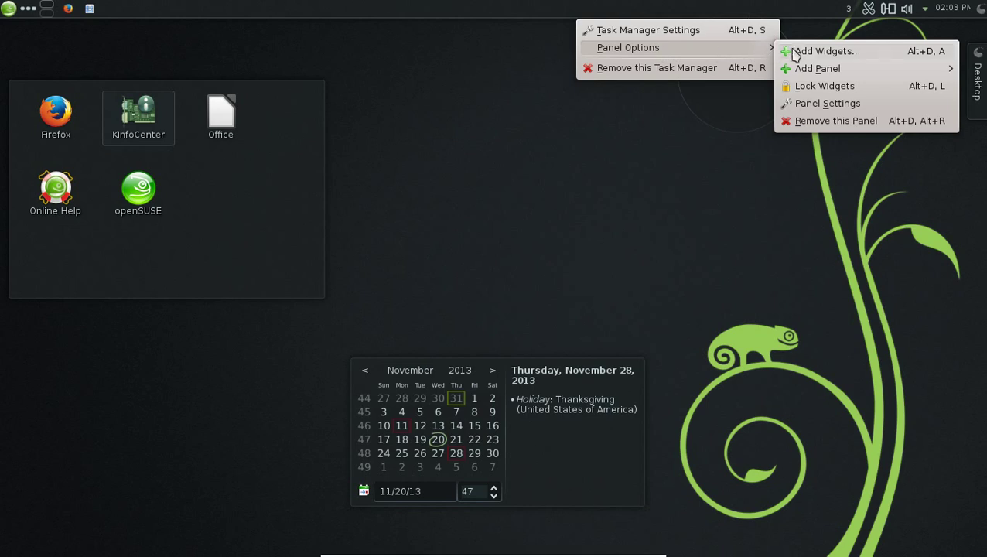
mouse_move(807, 71)
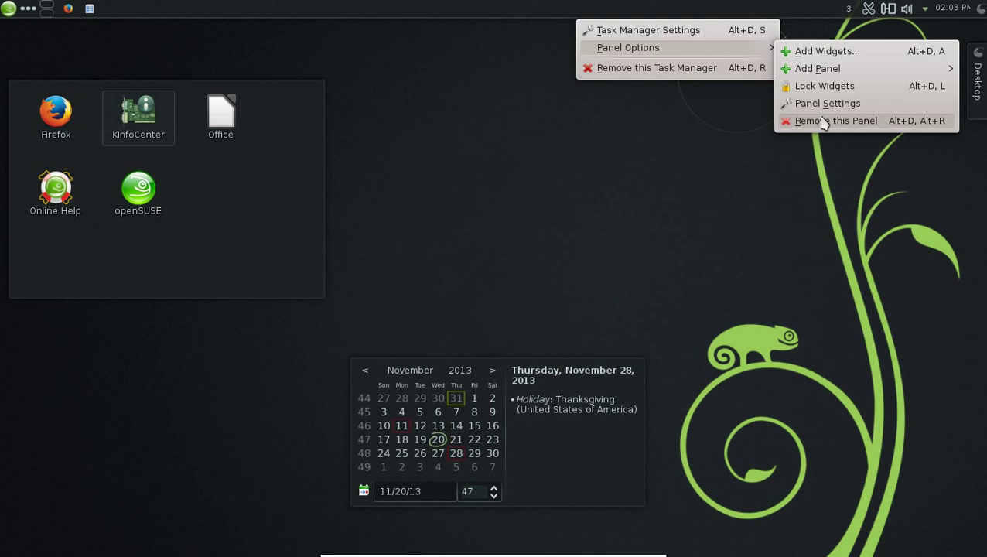
Open Dolphin on Home, cycle through Compact, Details and Icons views, and view the Control menu
left_click(374, 8)
left_click(90, 10)
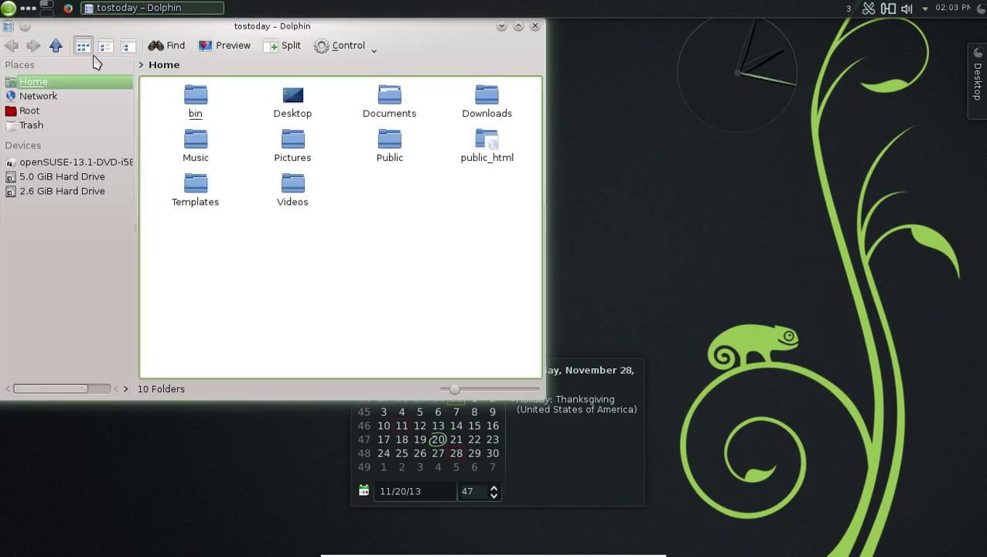
left_click(105, 47)
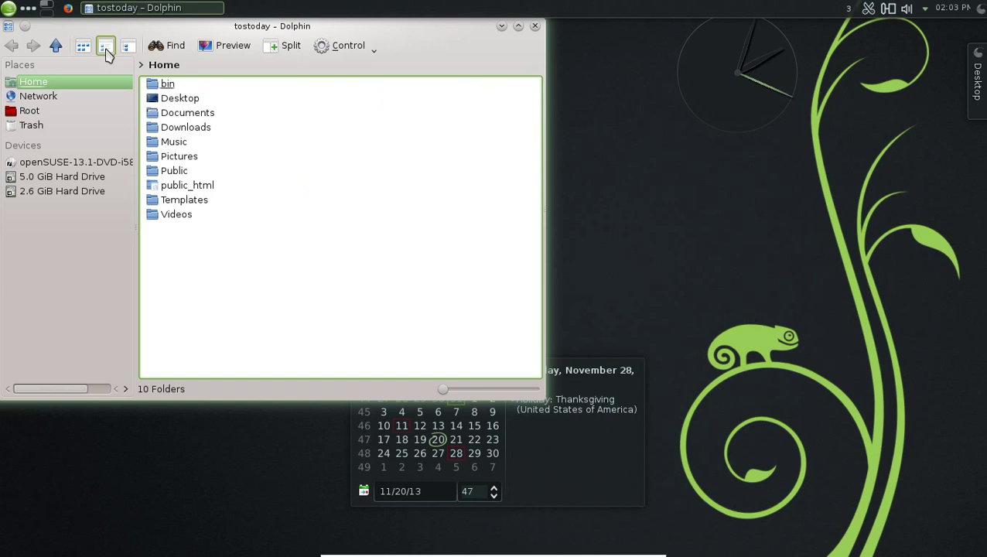
left_click(128, 48)
left_click(105, 47)
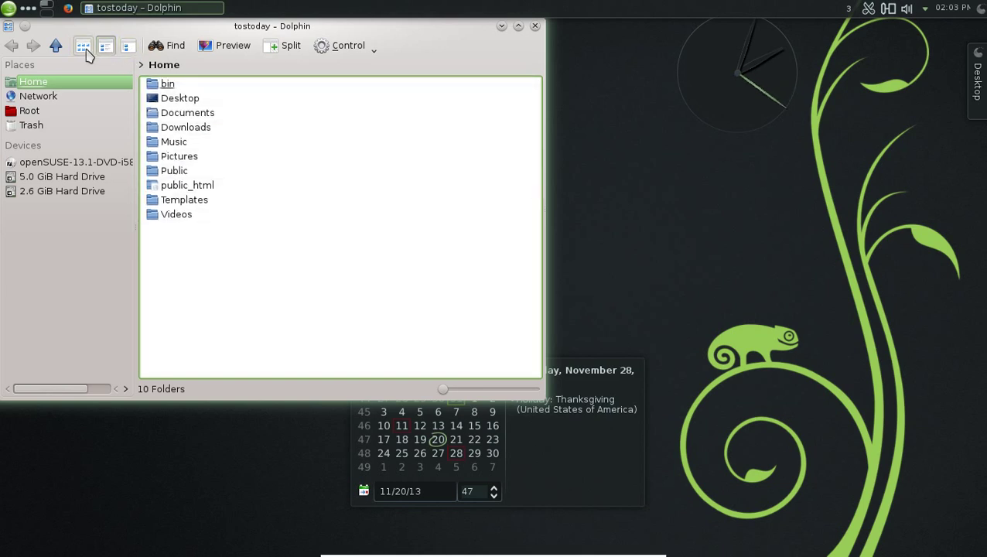
left_click(83, 47)
left_click(128, 47)
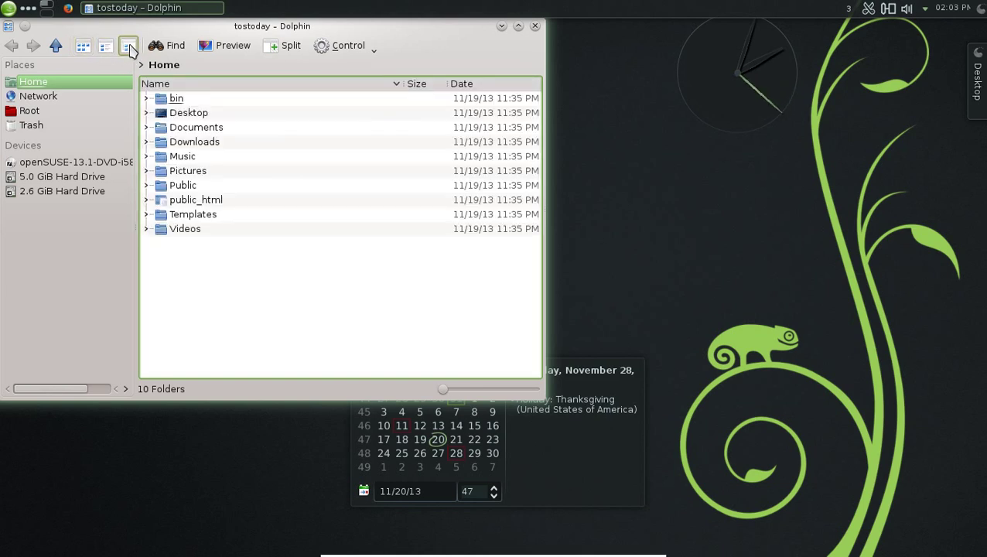
left_click(370, 47)
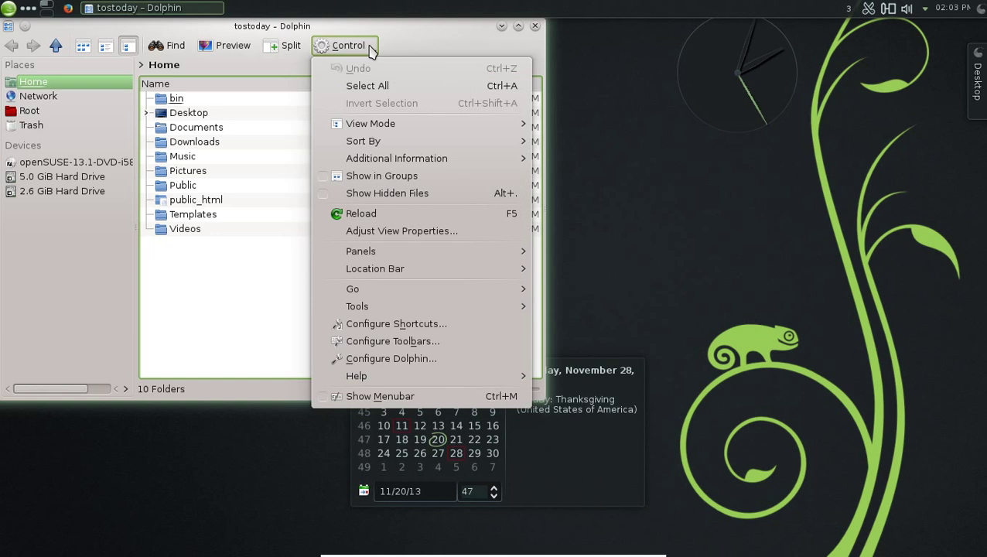
left_click(535, 29)
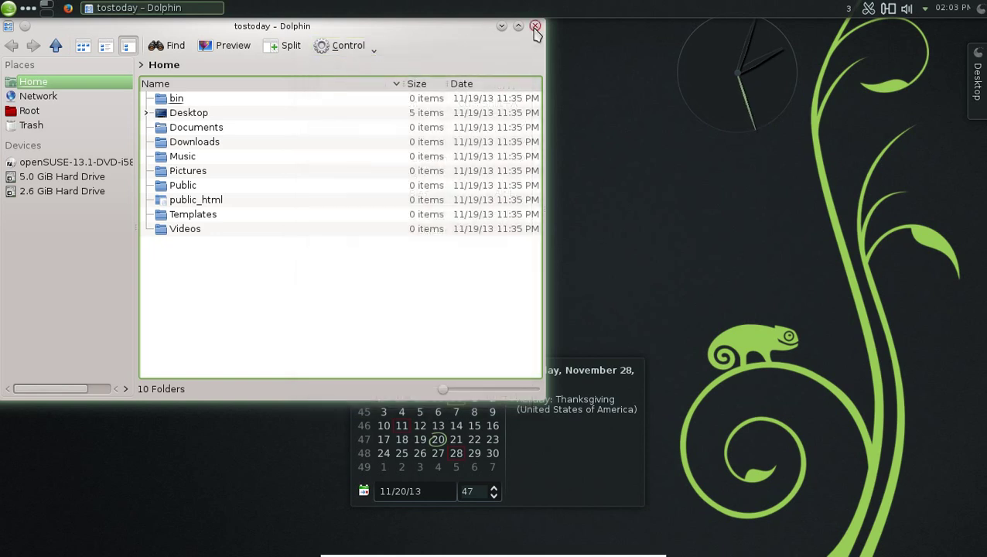
Close Dolphin, then open and close the activity manager
left_click(535, 29)
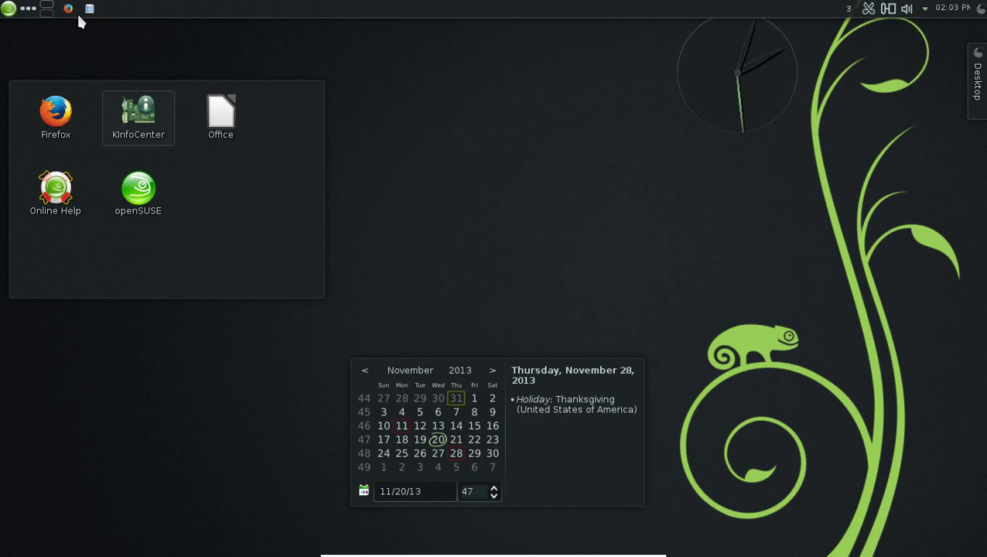
left_click(29, 9)
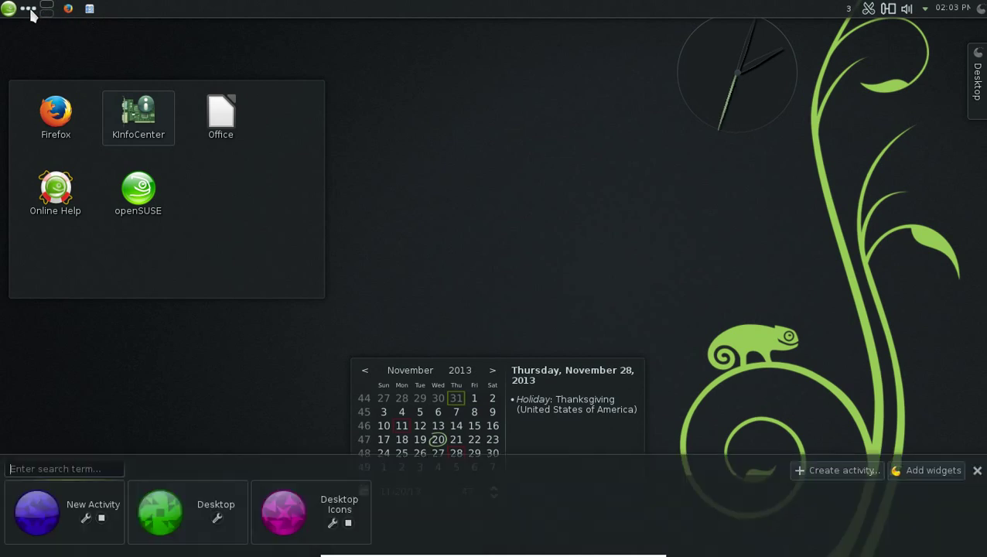
left_click(30, 9)
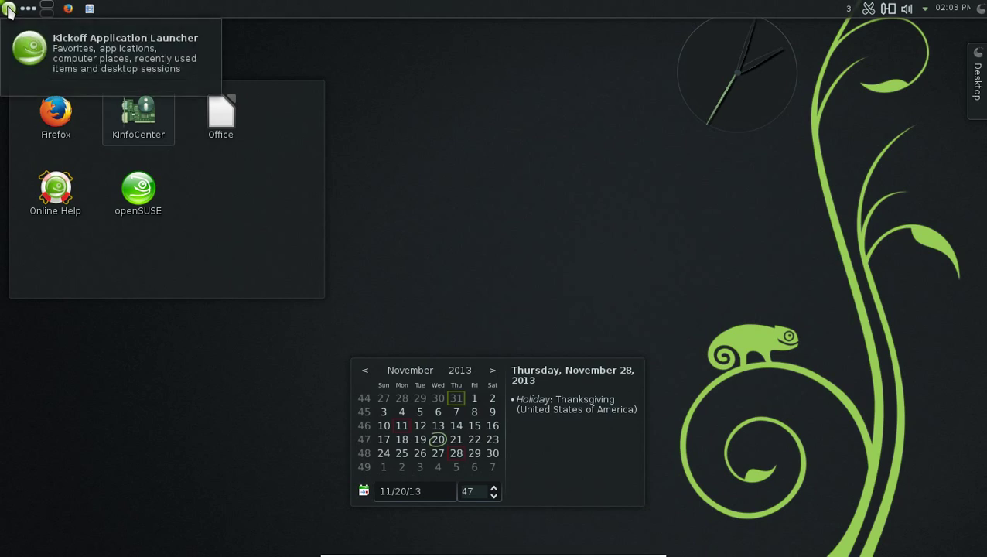
Browse the Kickoff launcher's Favorites, Applications, Computer, Recently Used and Leave tabs
left_click(8, 9)
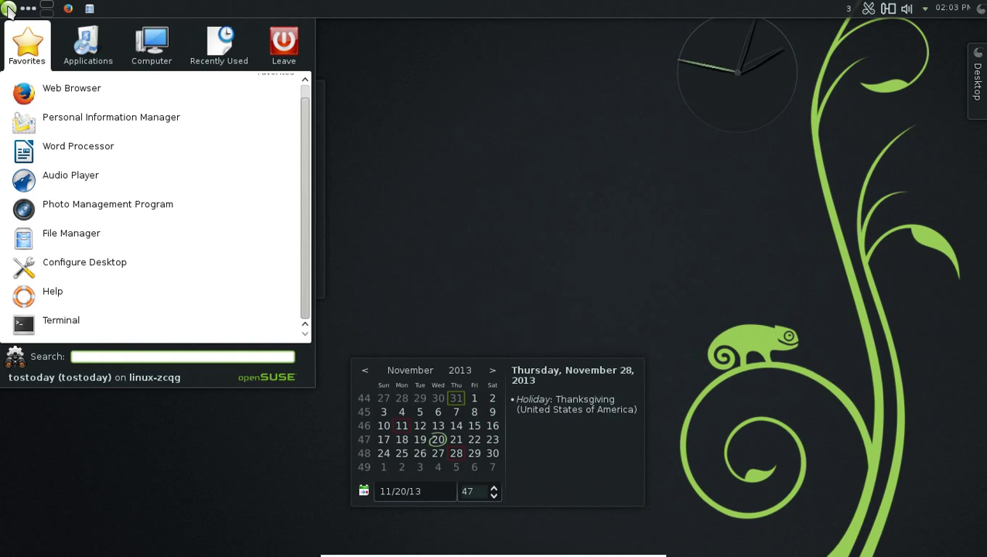
left_click(83, 49)
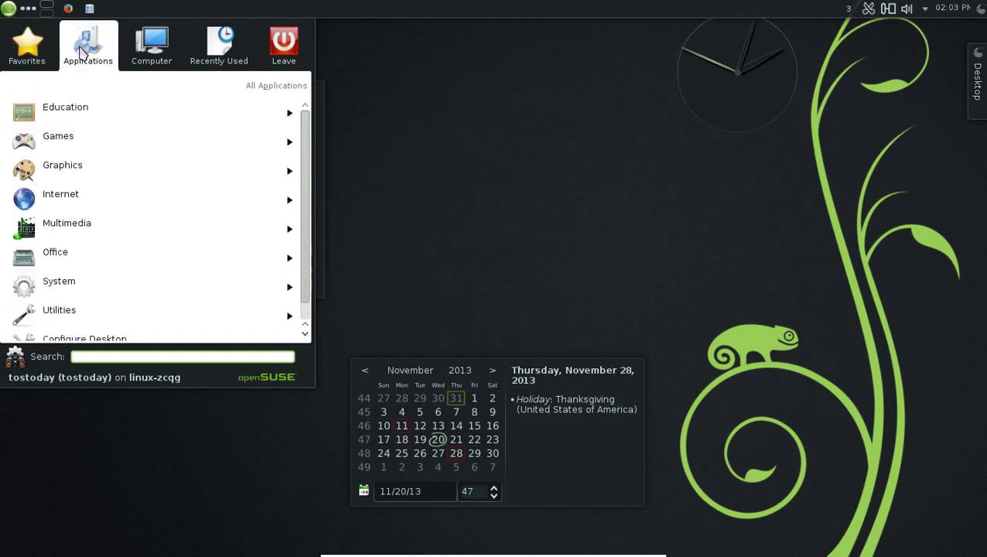
left_click(140, 50)
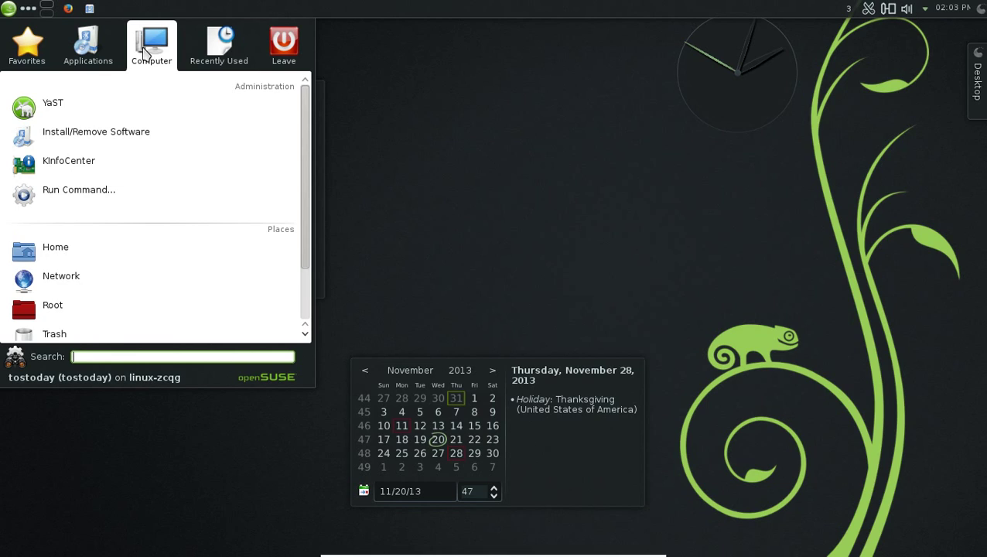
left_click(219, 56)
left_click(284, 49)
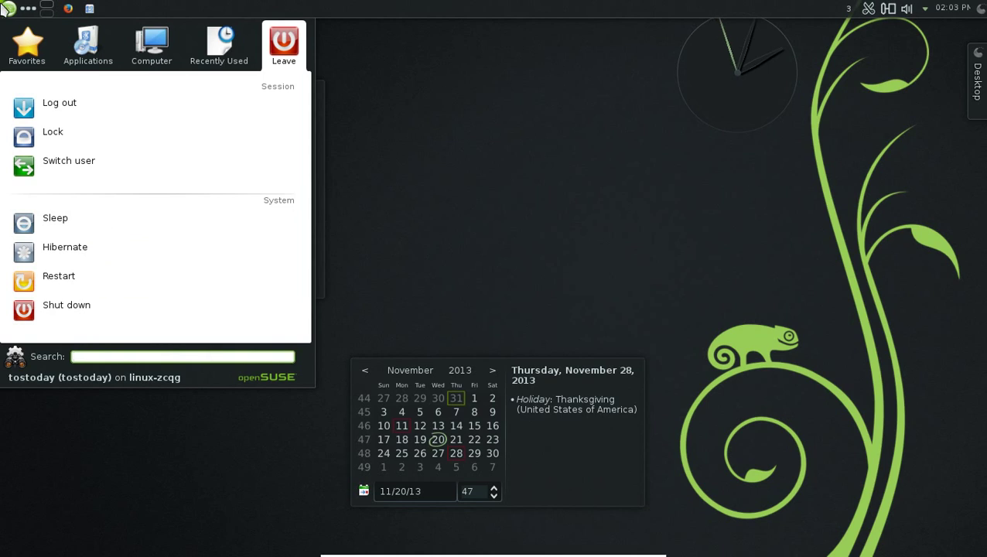
left_click(10, 11)
Switch the launcher to classic menu style and open the application menu
right_click(10, 14)
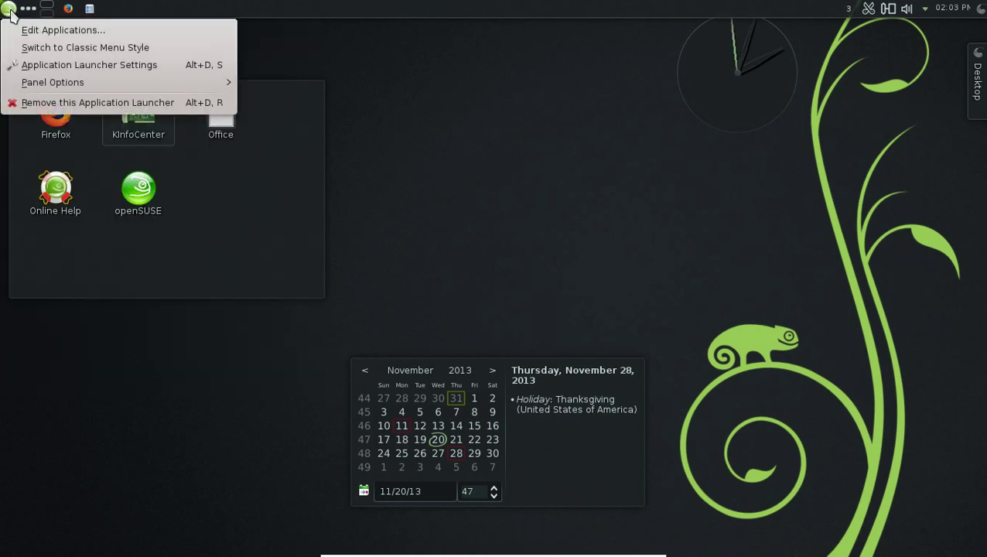
left_click(75, 47)
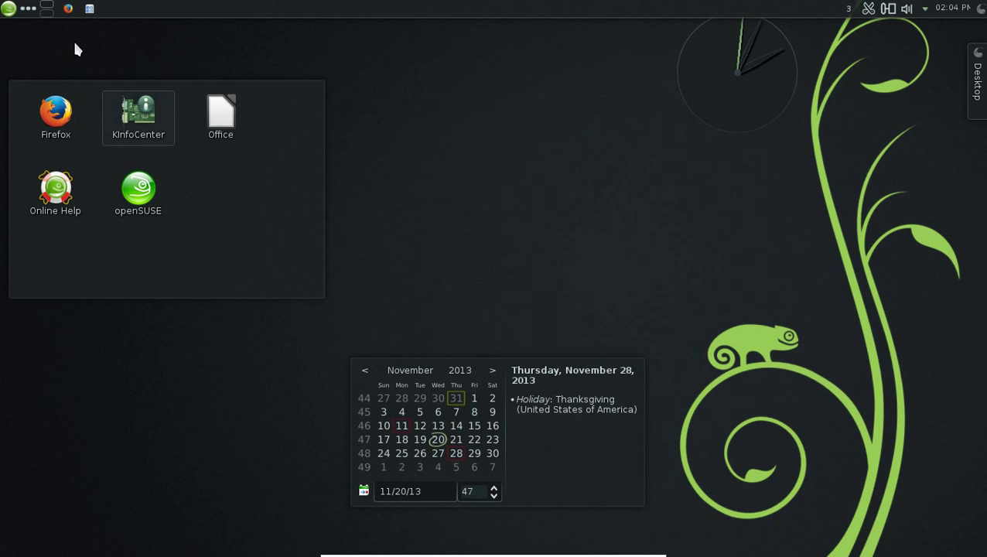
left_click(9, 11)
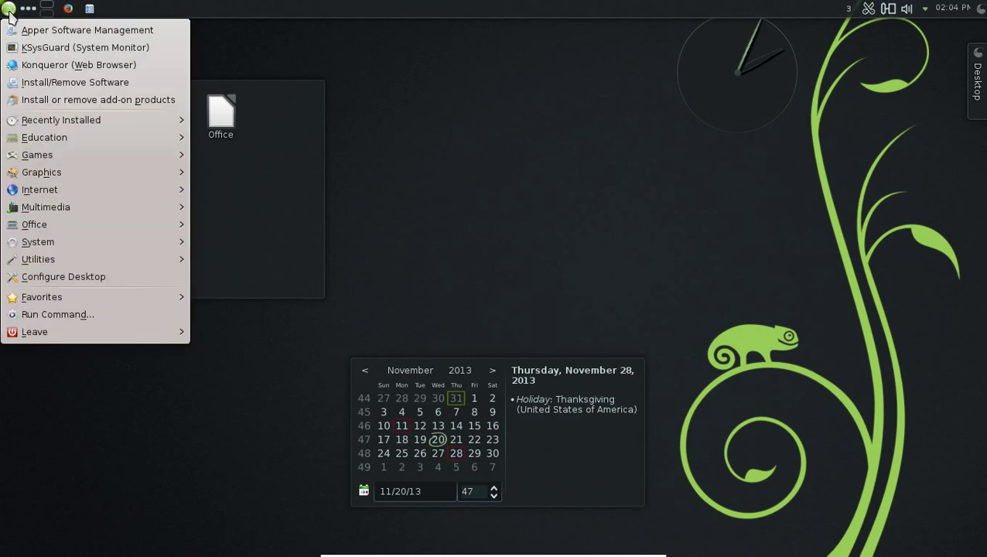
Launch Install/Remove Software and authenticate with the root password in the KDE su dialog
left_click(42, 82)
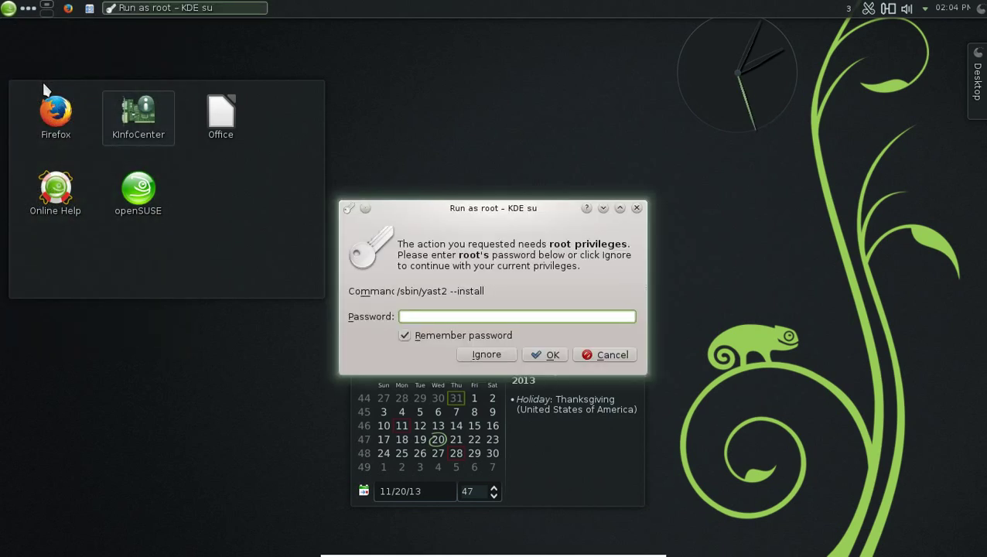
type("***")
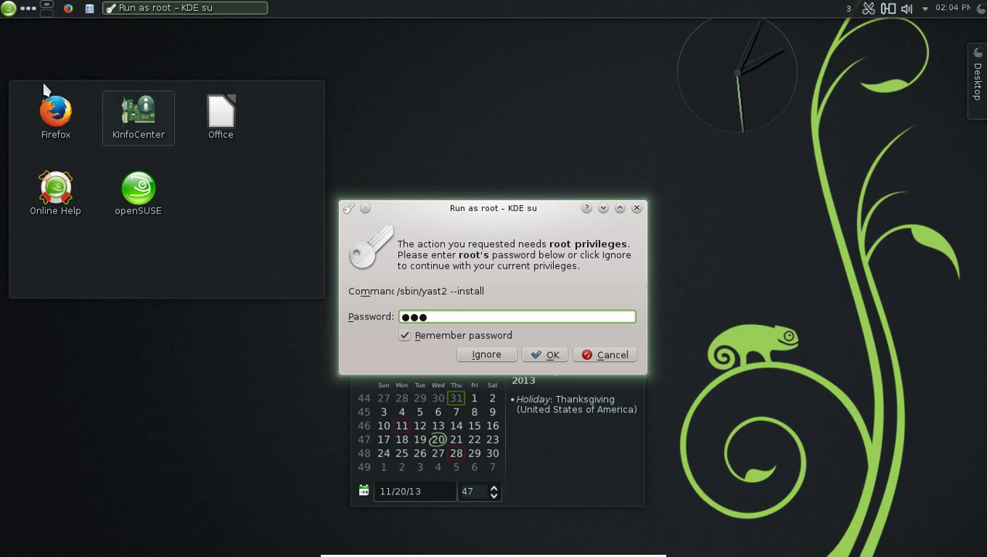
key("Return")
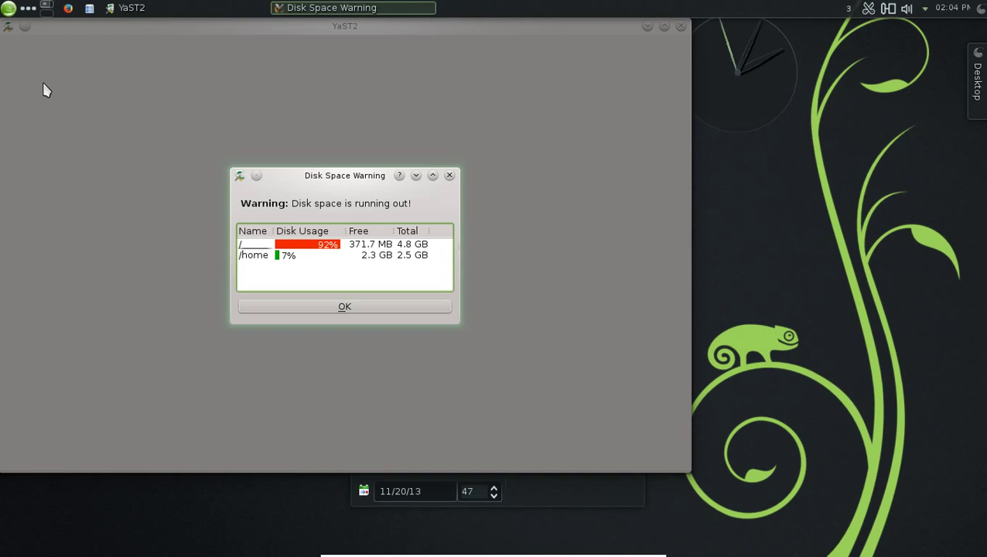
Dismiss the disk space warning and search the packages for 'banshee'
left_click(368, 308)
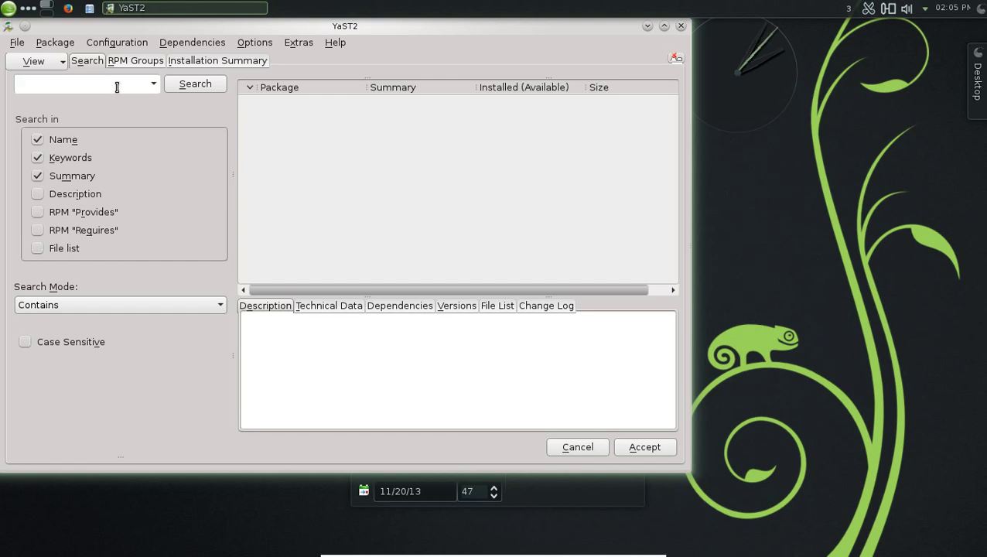
type("banshee")
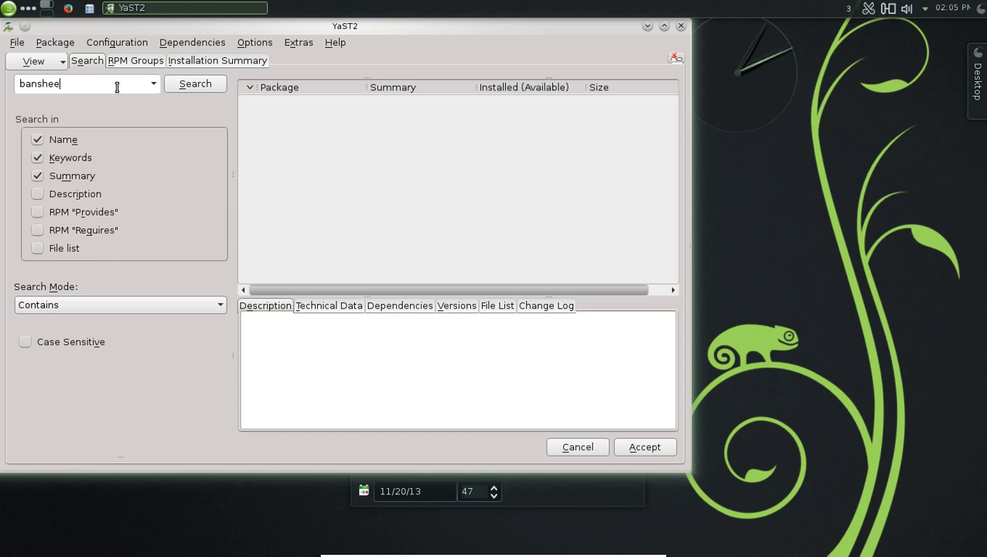
key("Return")
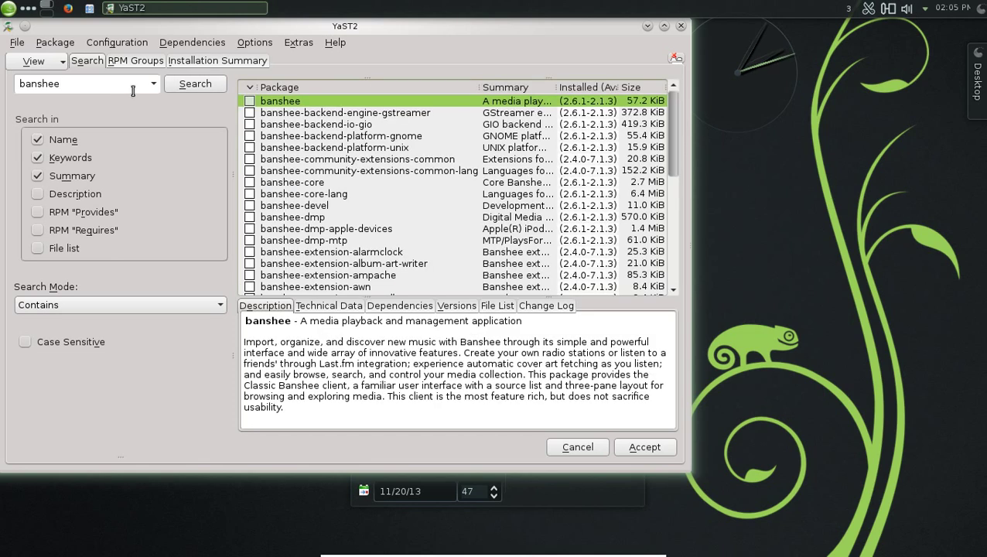
Mark banshee for installation, then cancel and abandon all pending changes
left_click(250, 101)
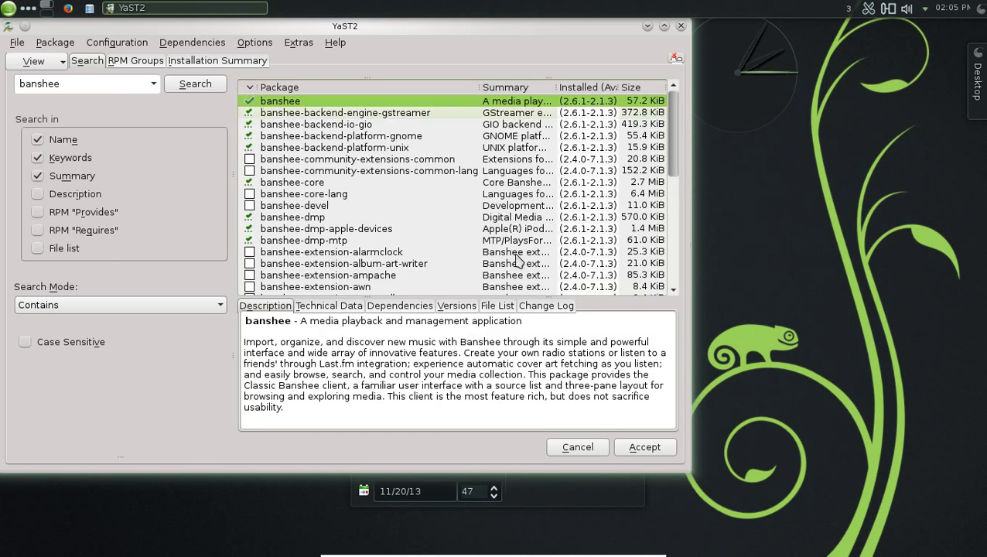
left_click(574, 447)
left_click(323, 278)
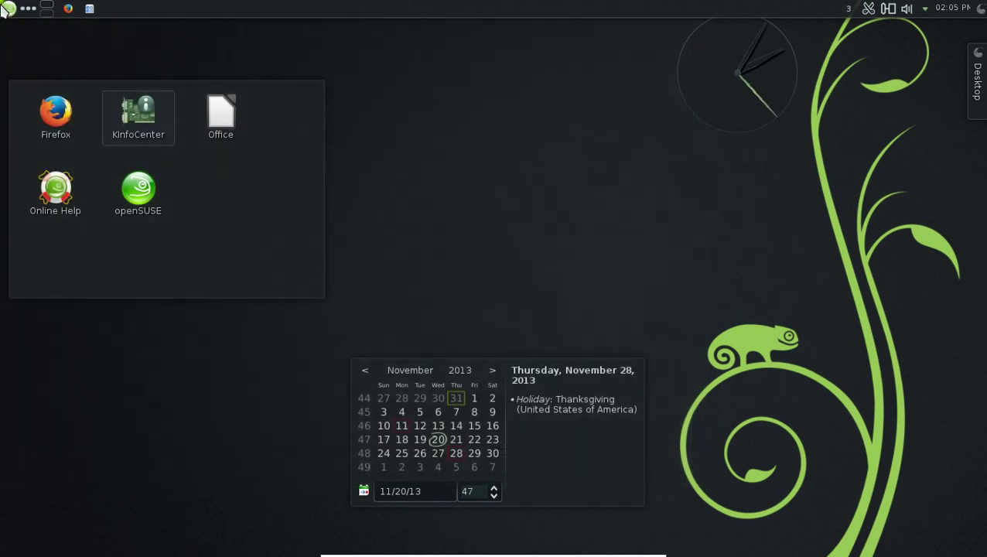
Browse the launcher's Recently Installed, Games, Graphics, Internet, Multimedia and Office submenus
left_click(7, 9)
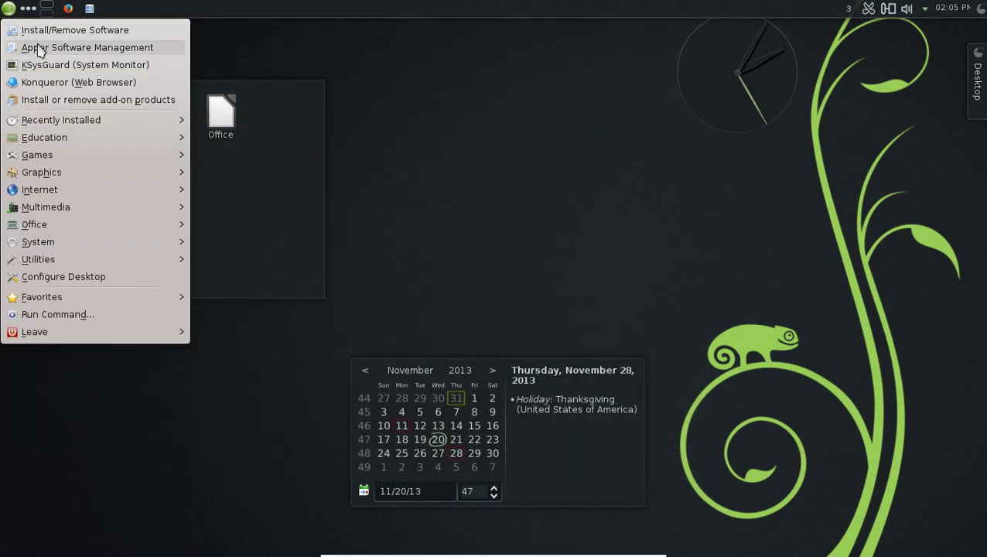
mouse_move(57, 126)
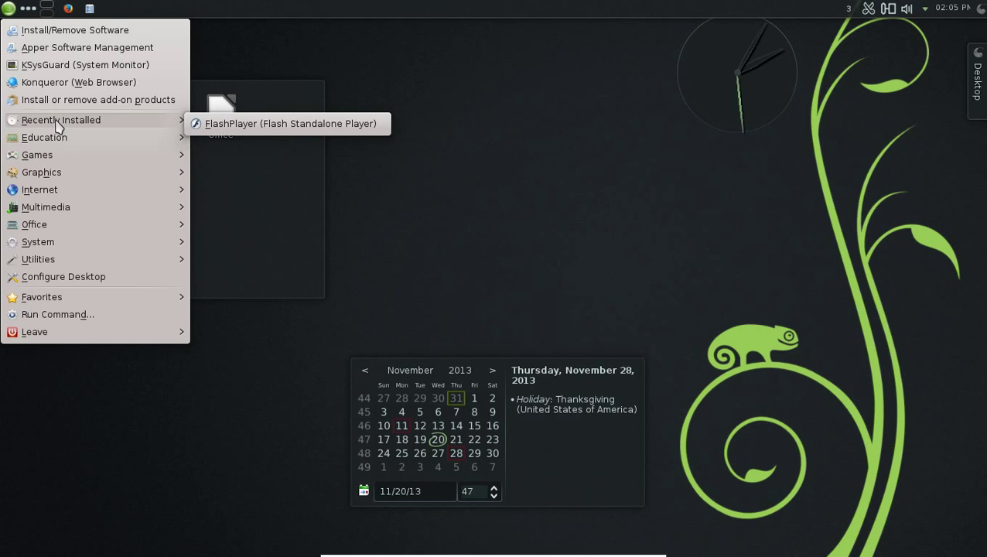
mouse_move(54, 146)
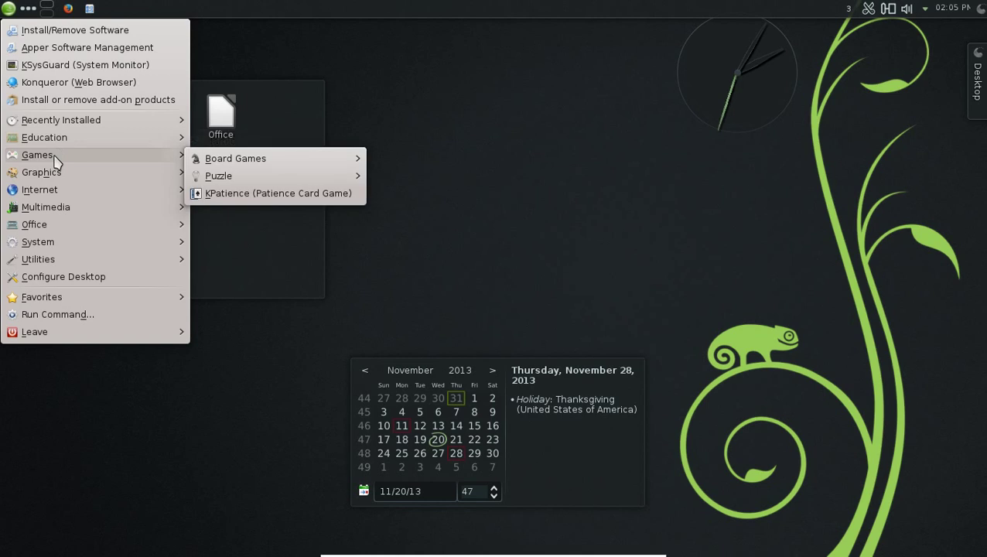
mouse_move(56, 174)
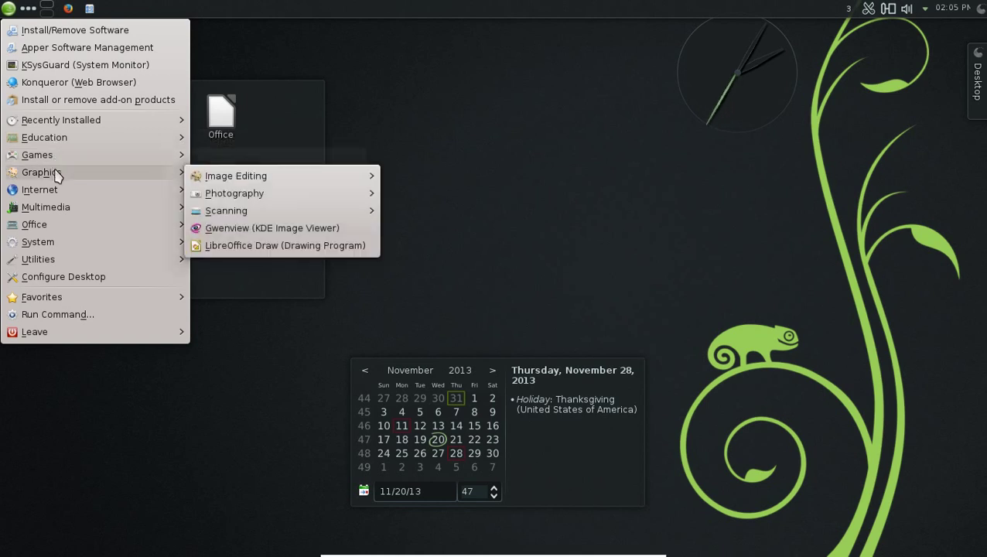
mouse_move(213, 178)
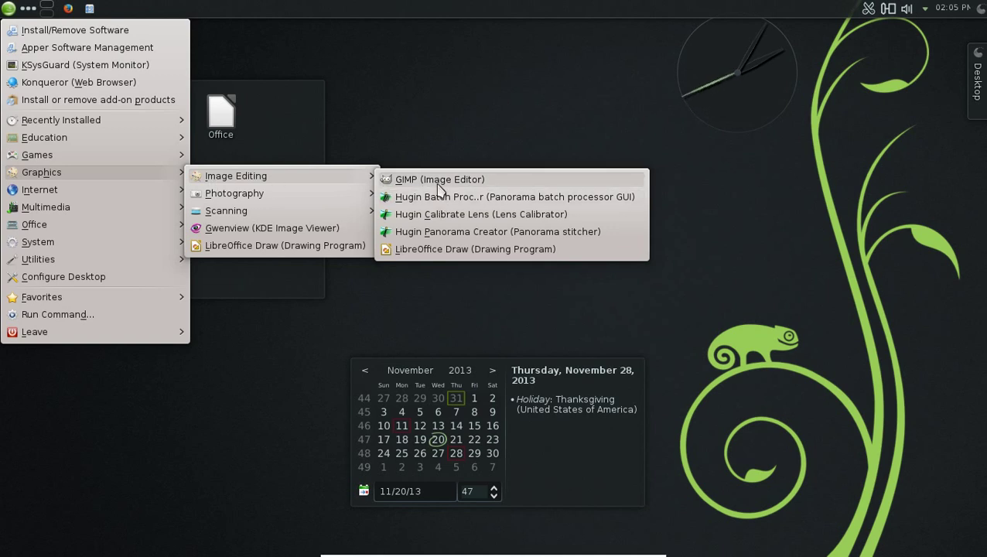
mouse_move(358, 198)
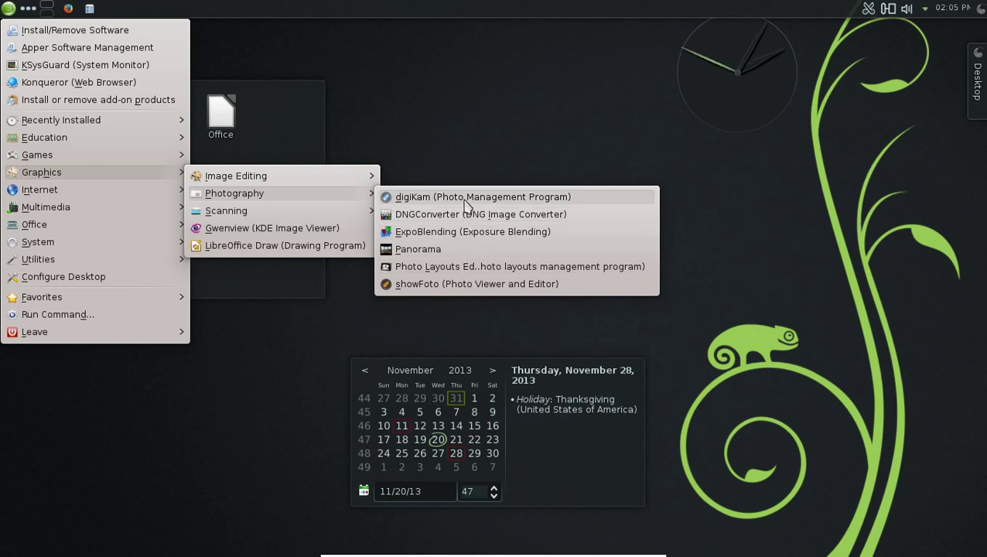
mouse_move(287, 214)
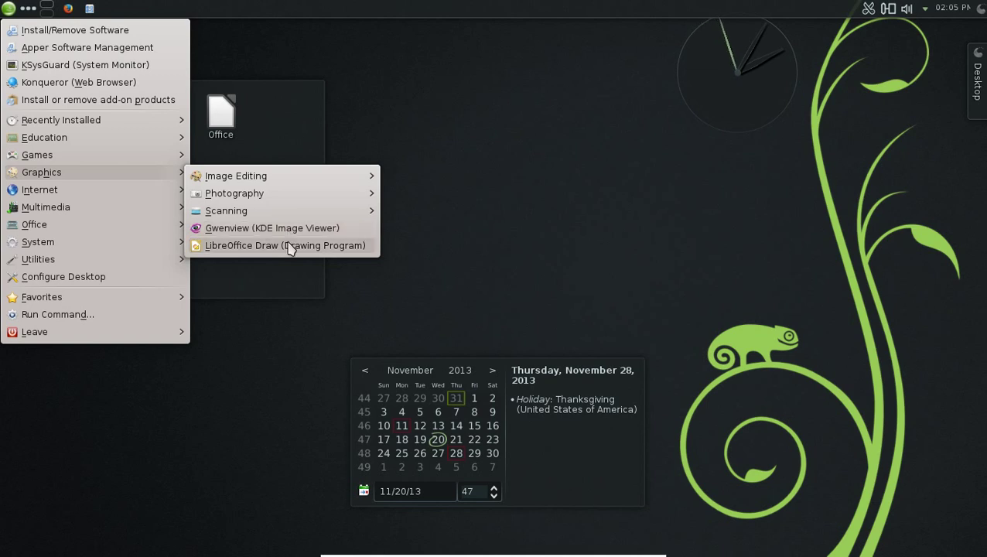
mouse_move(116, 190)
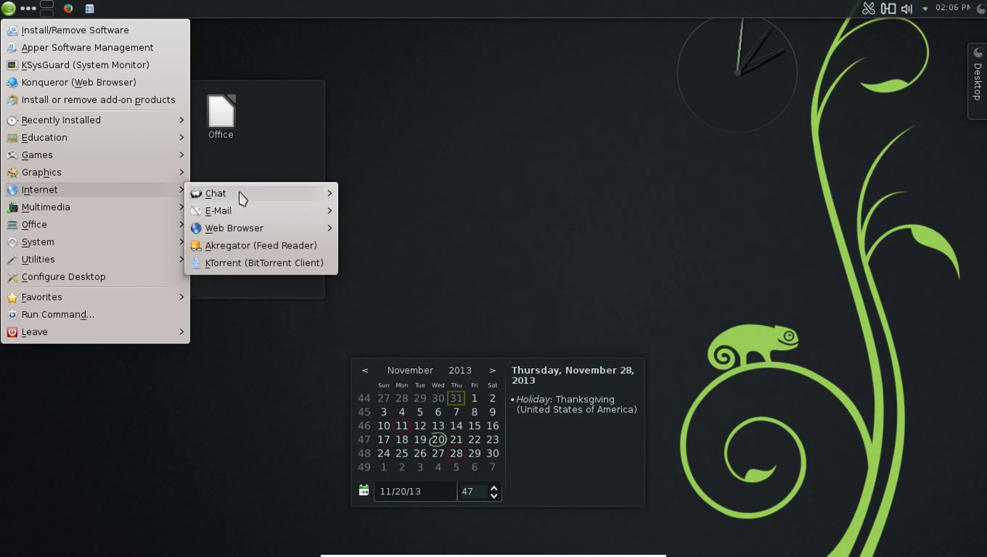
mouse_move(240, 198)
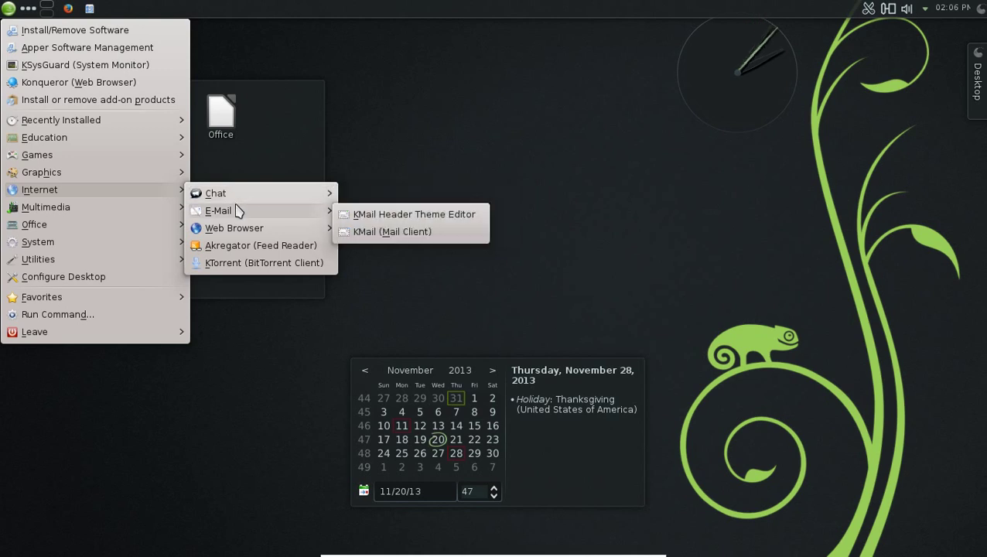
mouse_move(238, 230)
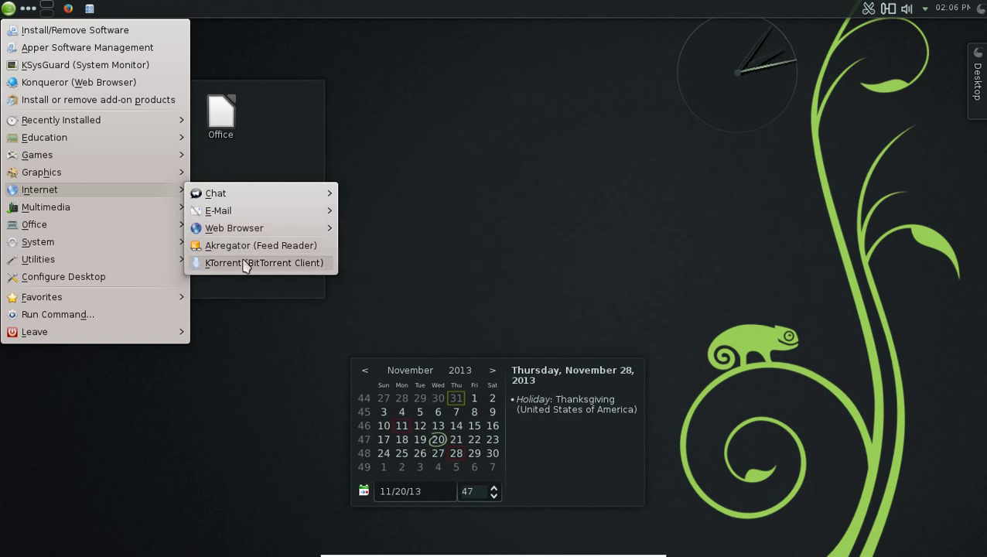
mouse_move(119, 210)
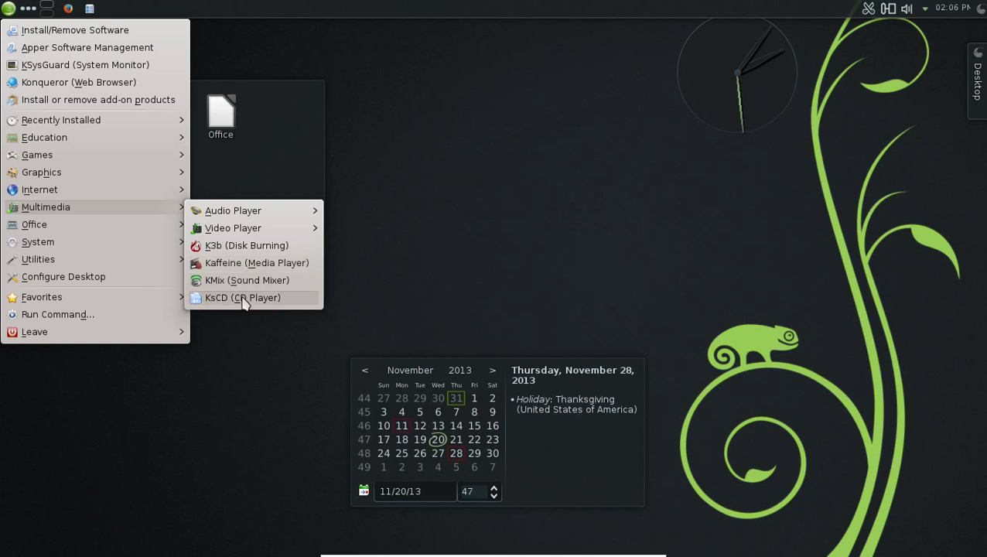
mouse_move(120, 232)
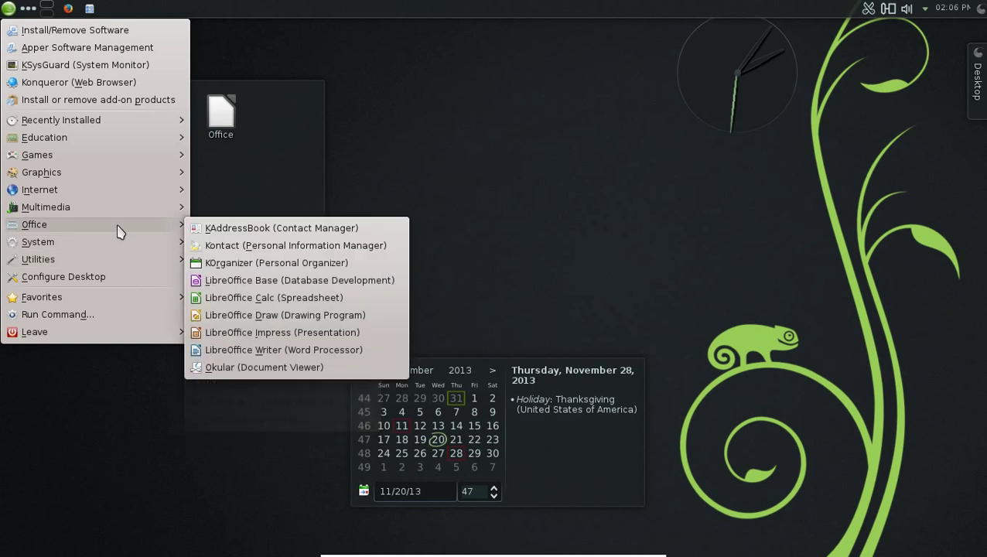
Launch KOrganizer on its November 2013 week calendar, then close it
left_click(242, 262)
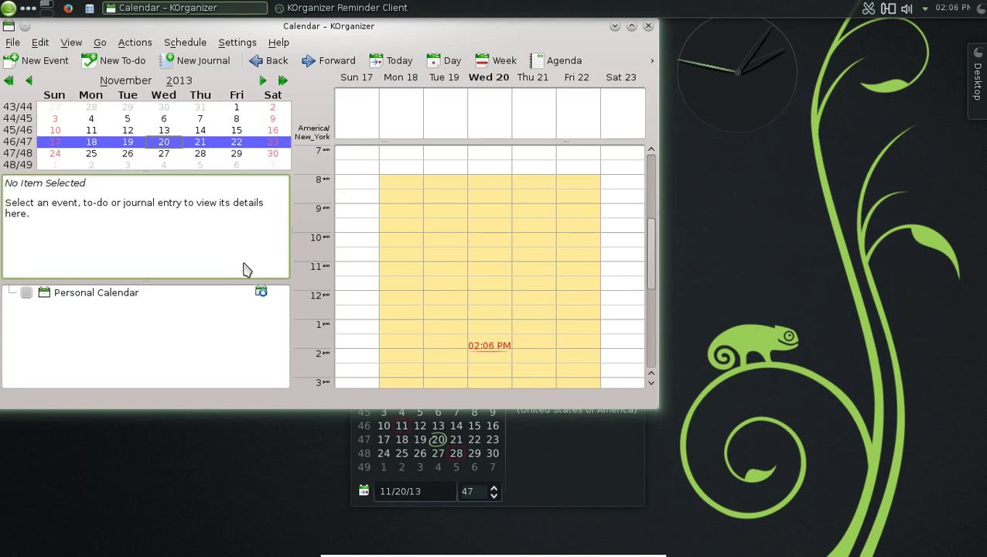
left_click(649, 26)
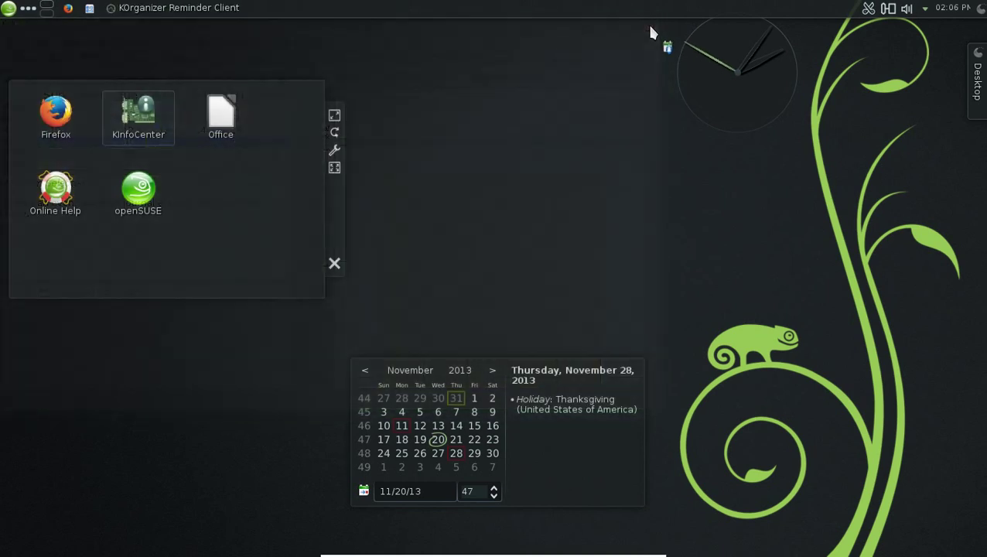
Browse the launcher's System submenu down to YaST, KSysGuard and Terminal
left_click(10, 11)
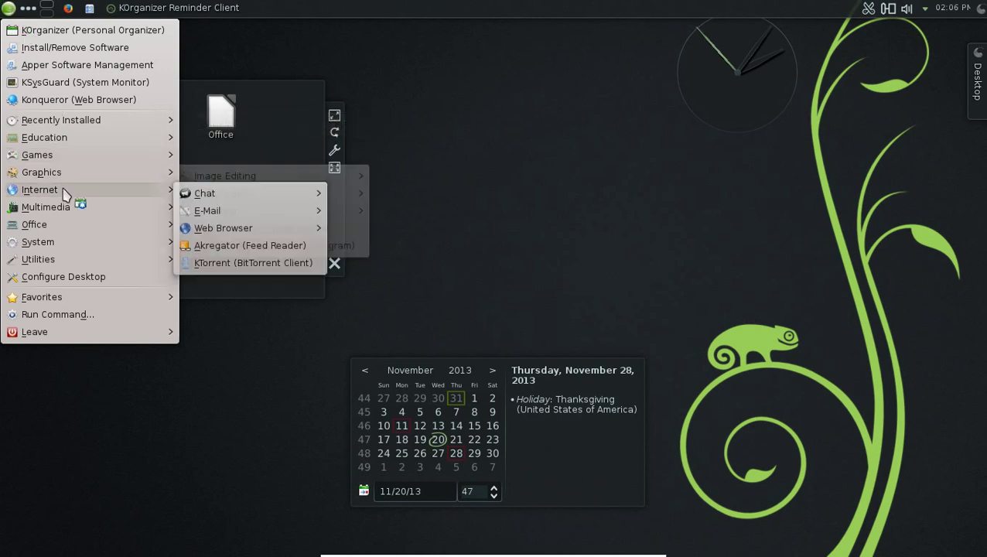
mouse_move(69, 191)
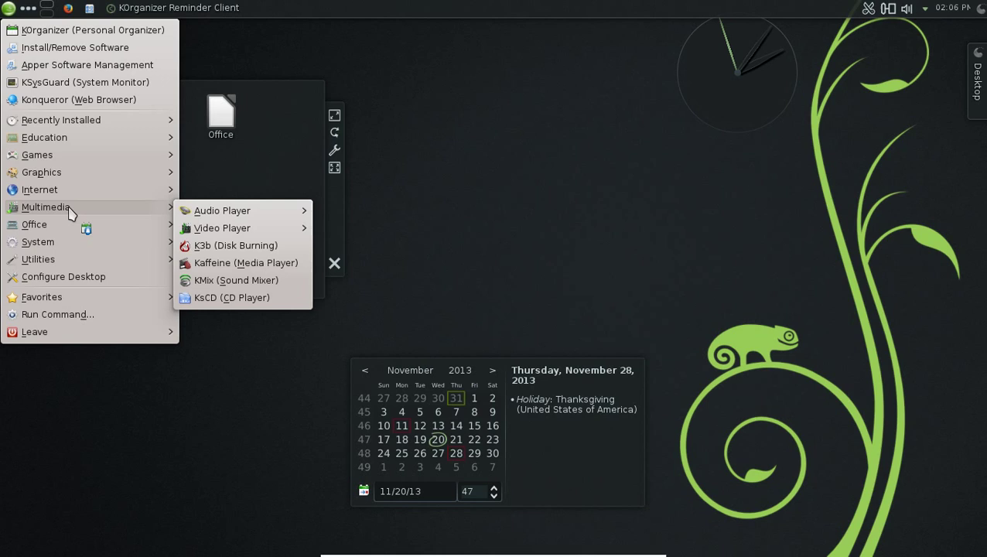
mouse_move(70, 232)
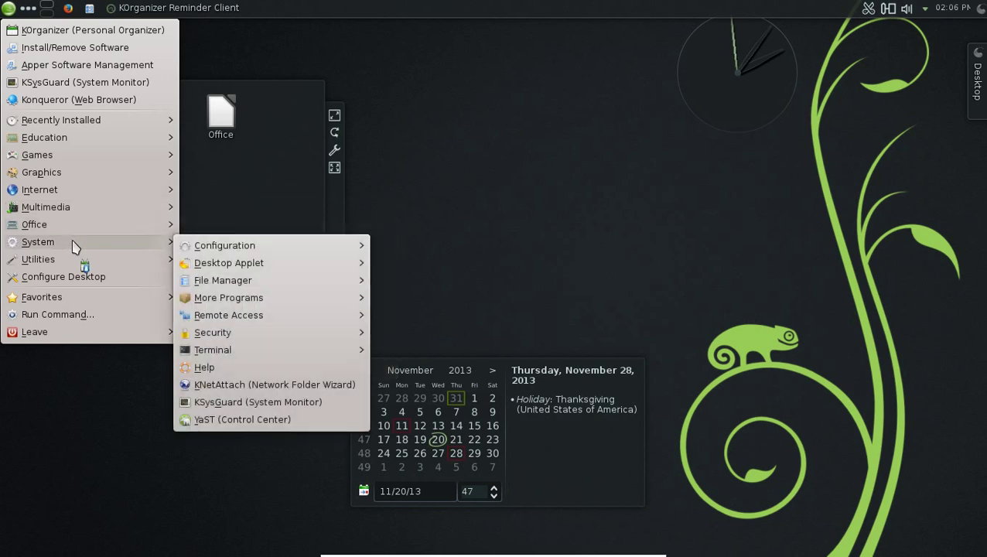
mouse_move(205, 249)
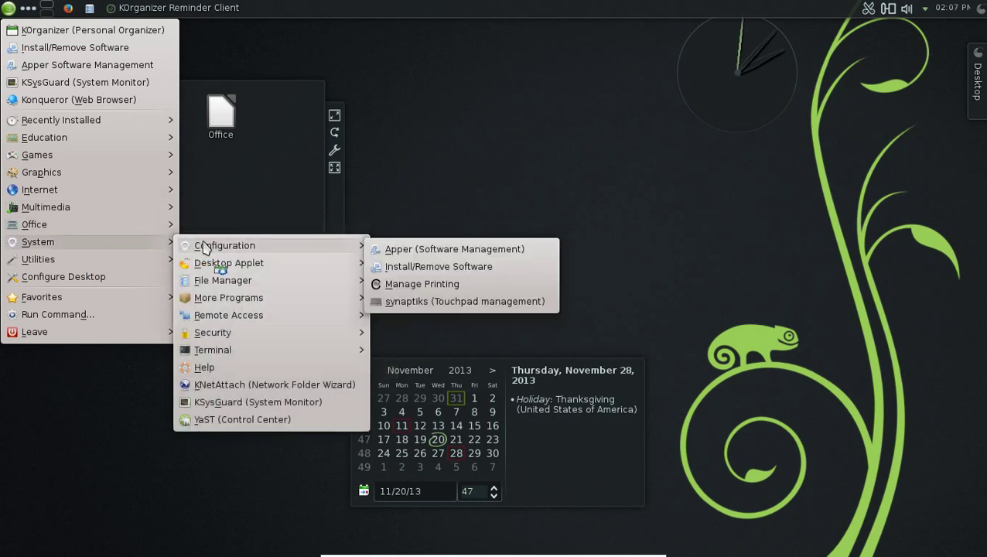
mouse_move(334, 267)
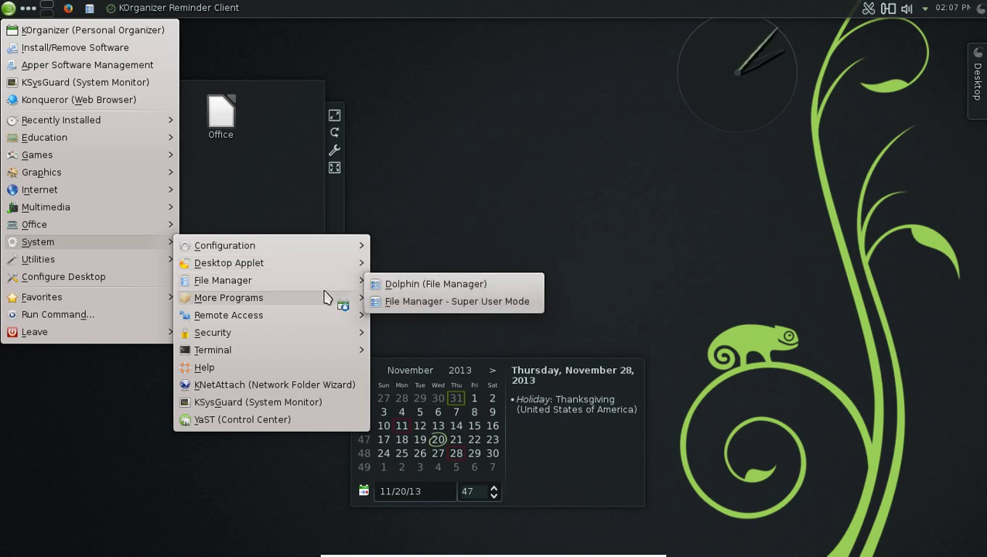
mouse_move(324, 300)
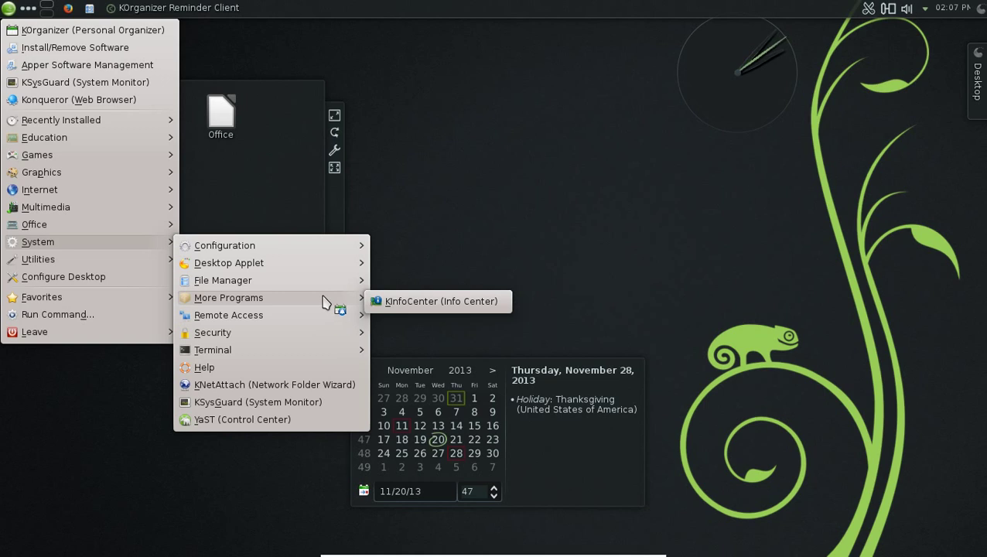
mouse_move(311, 339)
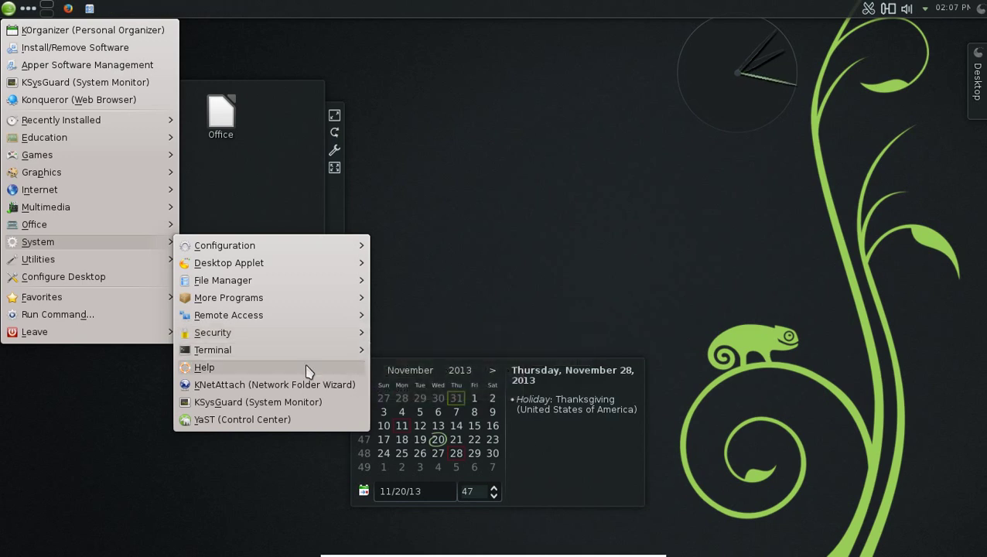
Start YaST (Control Center) and authenticate with the root password
left_click(301, 424)
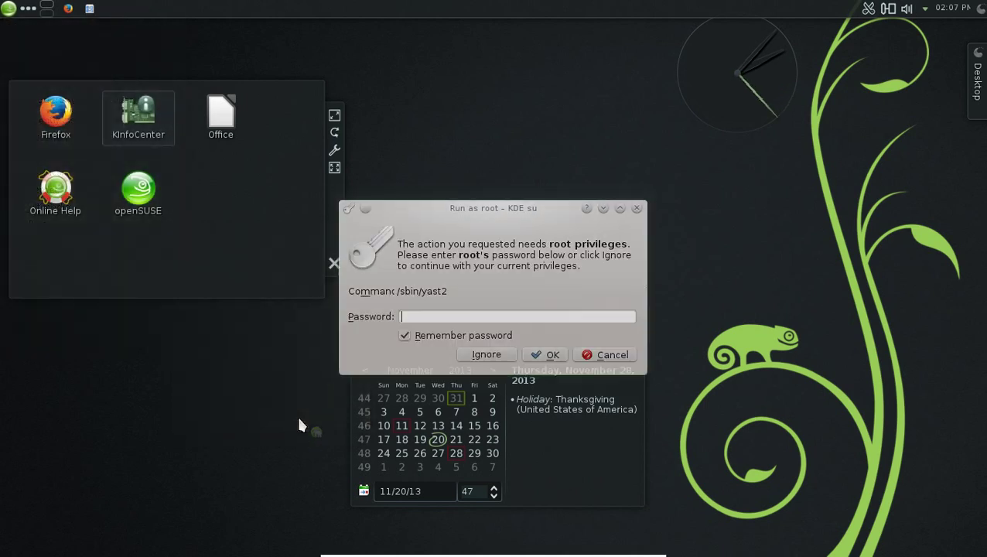
type("***")
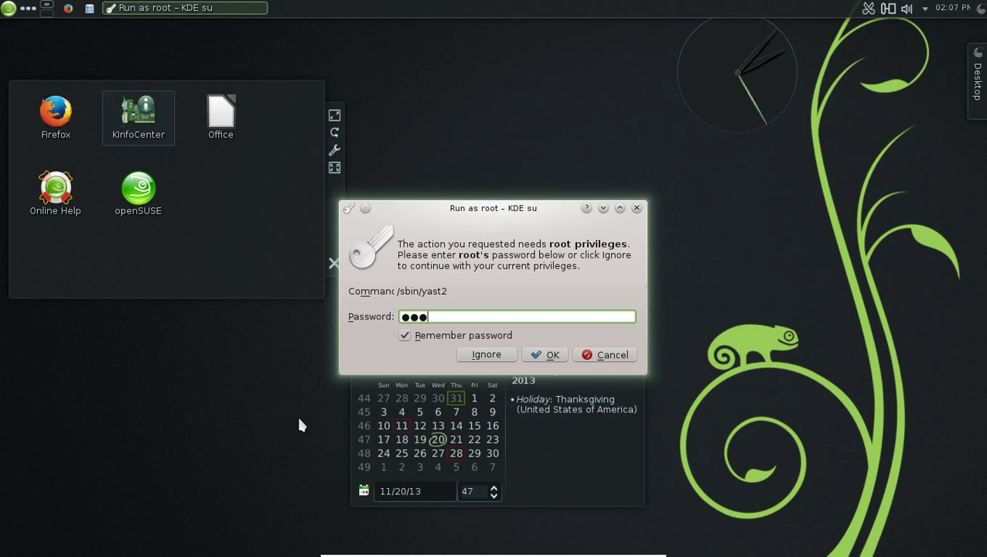
key("Return")
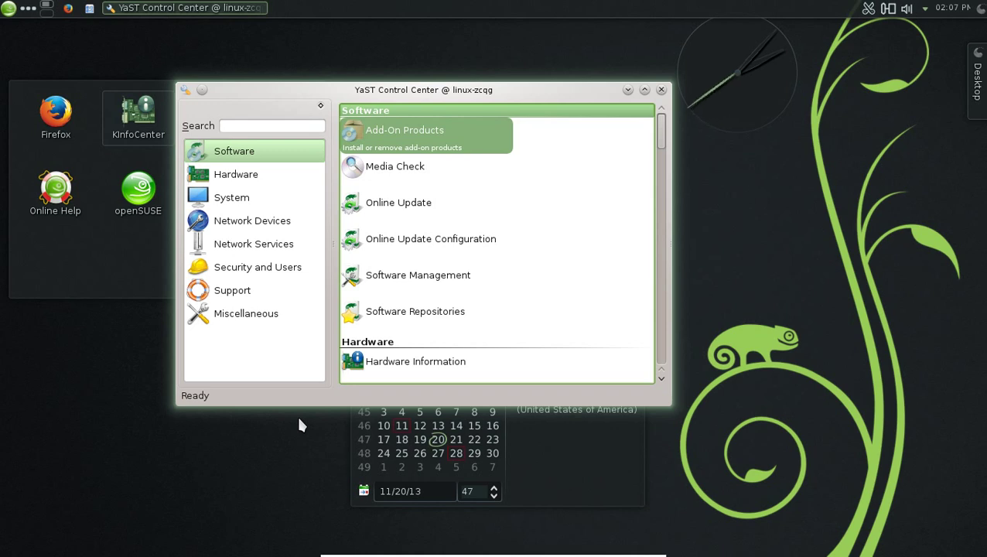
View the Hardware, System and Network Devices modules, then start Online Update from Software
left_click(244, 184)
left_click(238, 203)
left_click(234, 217)
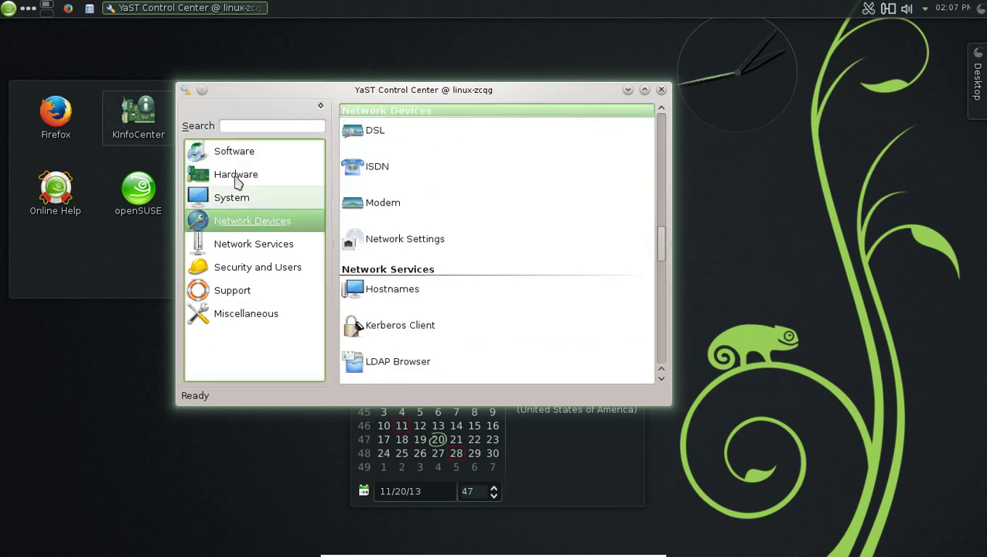
left_click(243, 154)
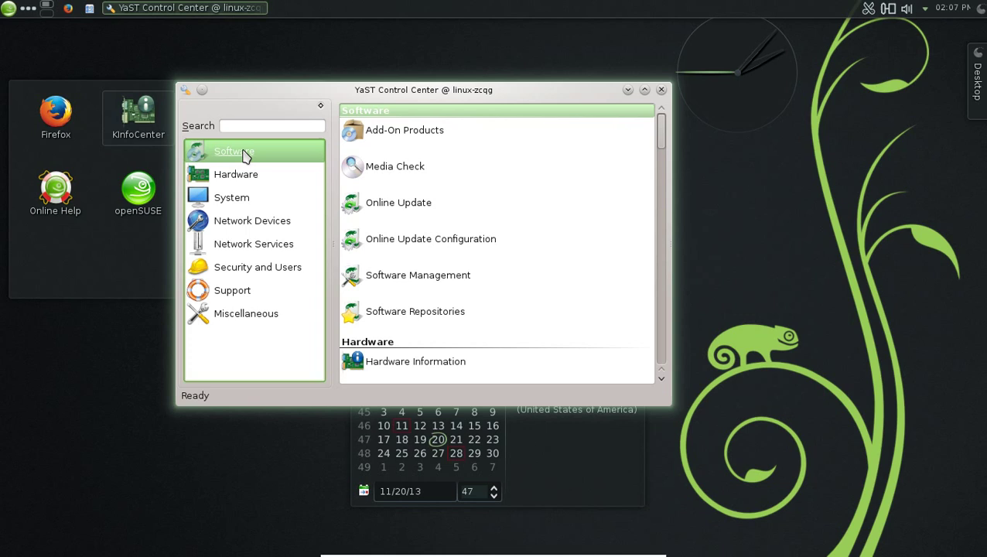
left_click(397, 208)
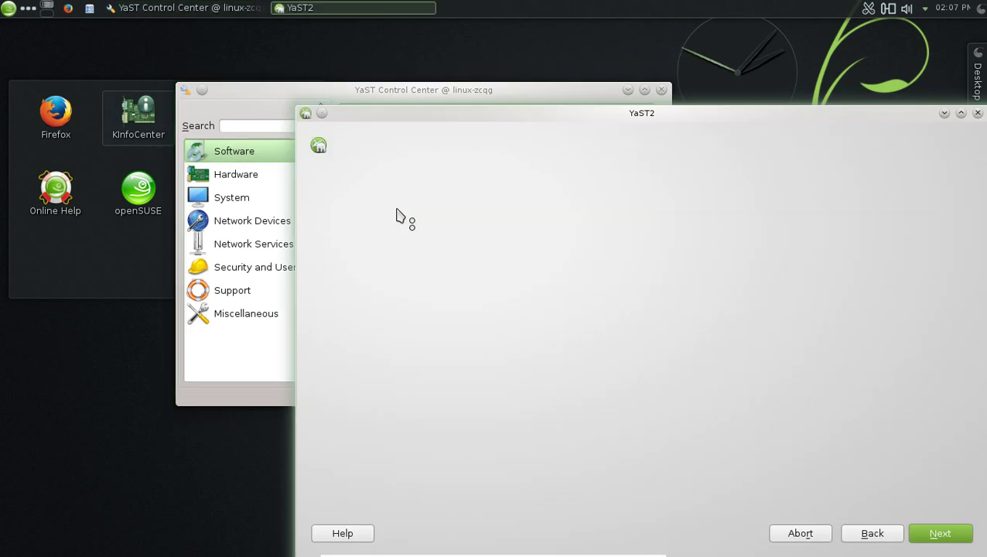
Move the updater aside, dismiss the disk space warning, and cancel without installing the LibreOffice patch
left_click_drag(675, 116, 598, 95)
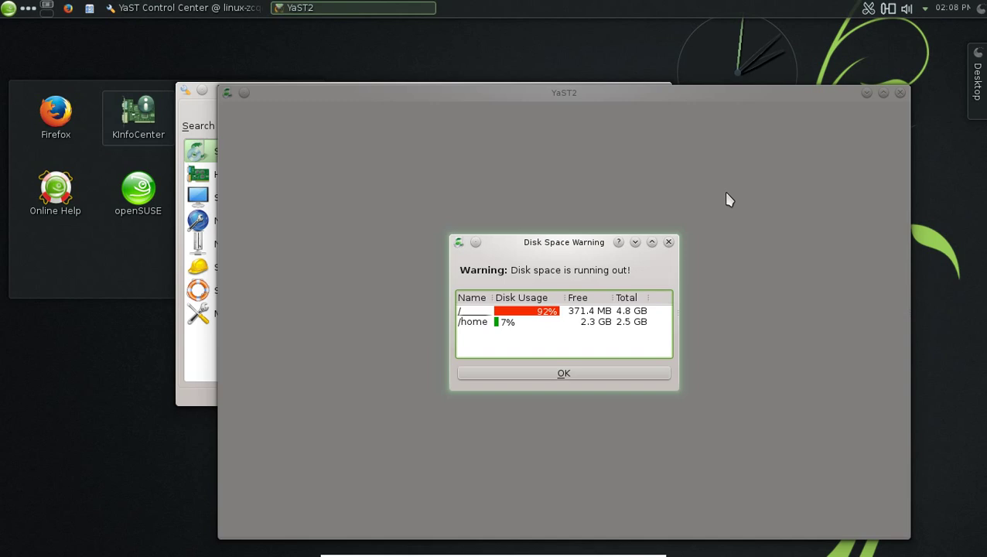
left_click(613, 375)
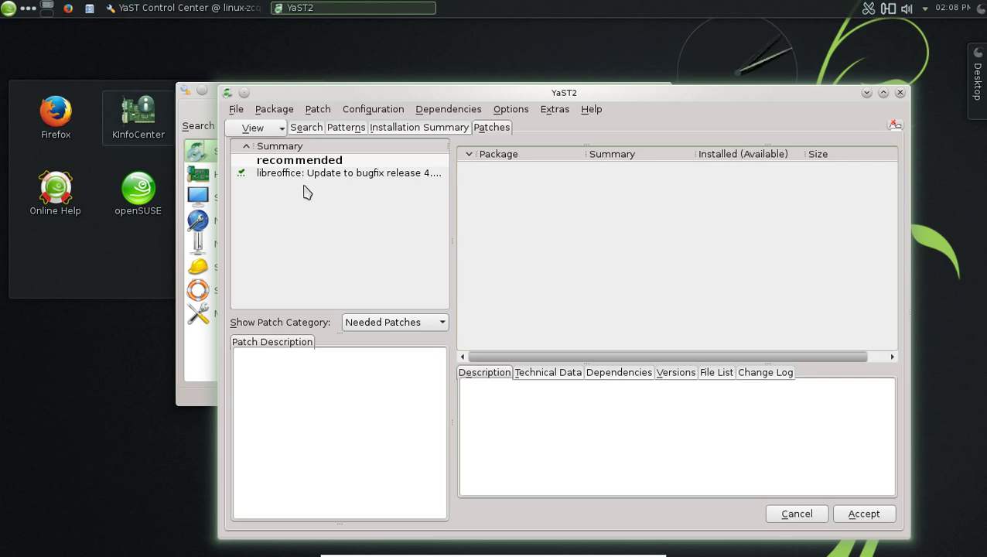
left_click(791, 516)
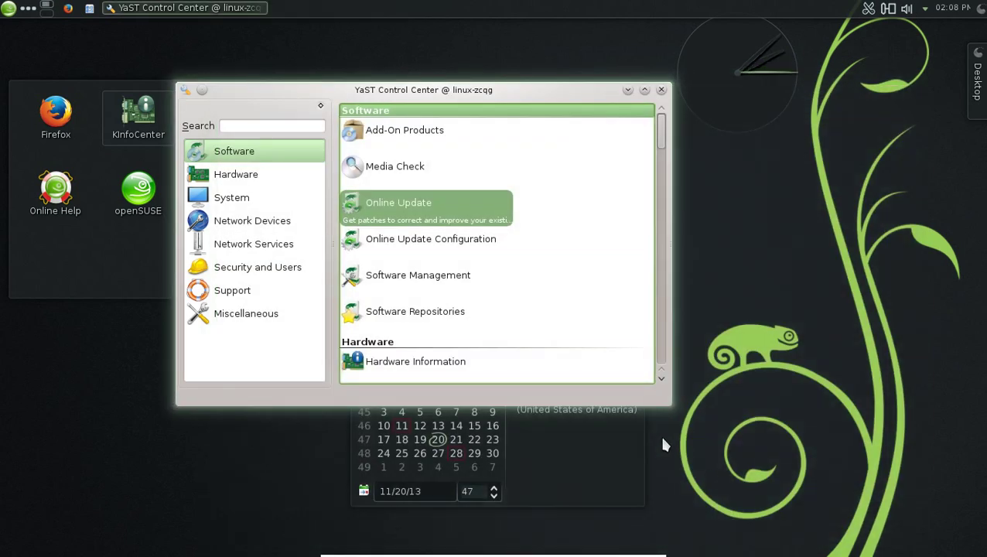
Scroll through the System and Network Devices modules, then close the YaST Control Center
scroll(475, 288, "down", 5)
scroll(476, 288, "down", 6)
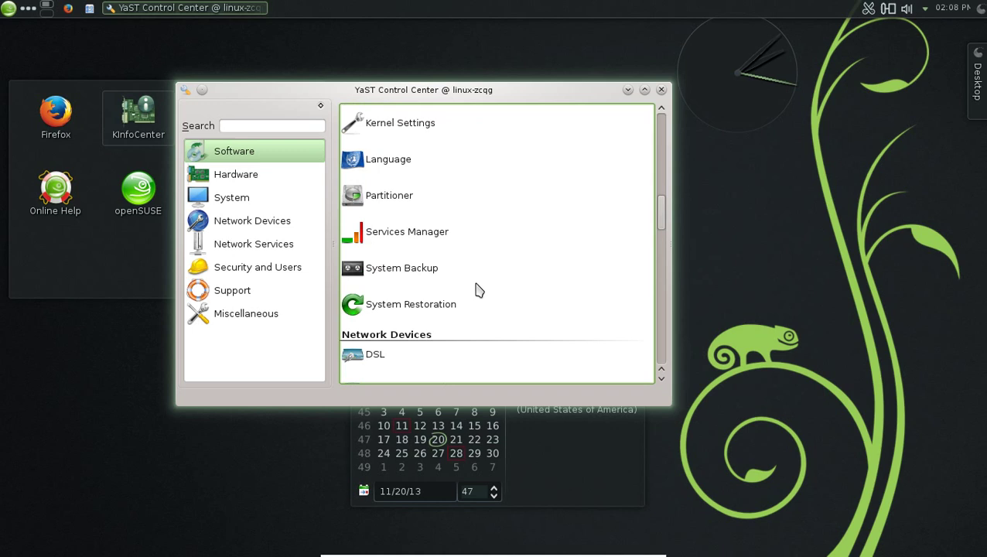
scroll(476, 289, "up", 2)
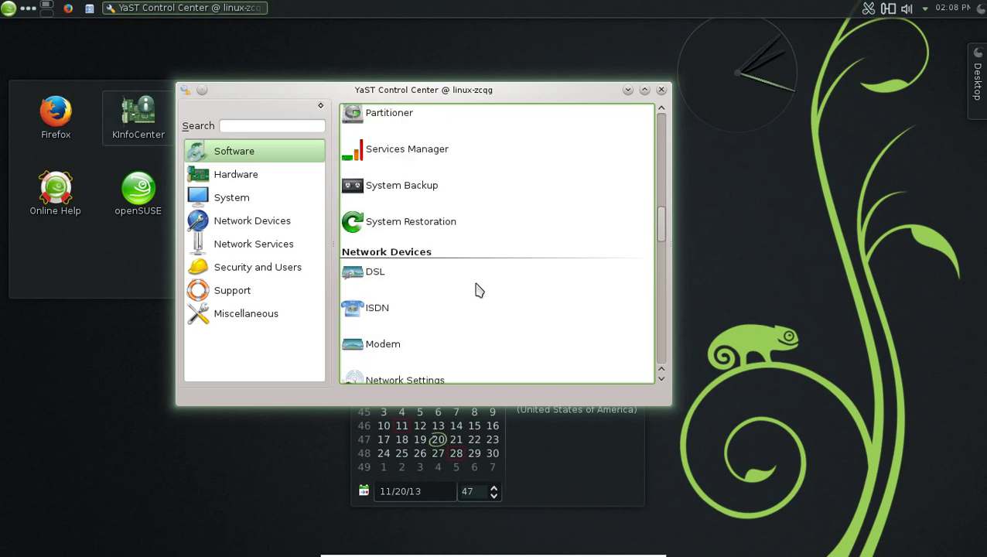
left_click(661, 91)
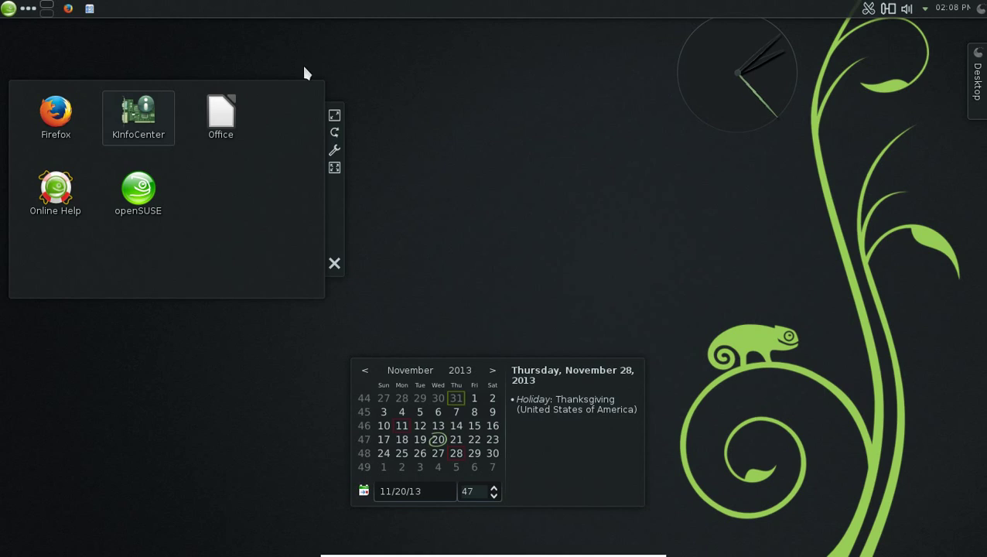
Navigate the launcher through Utilities to the Security submenu with KGpg, Kleopatra and Sweeper
left_click(9, 9)
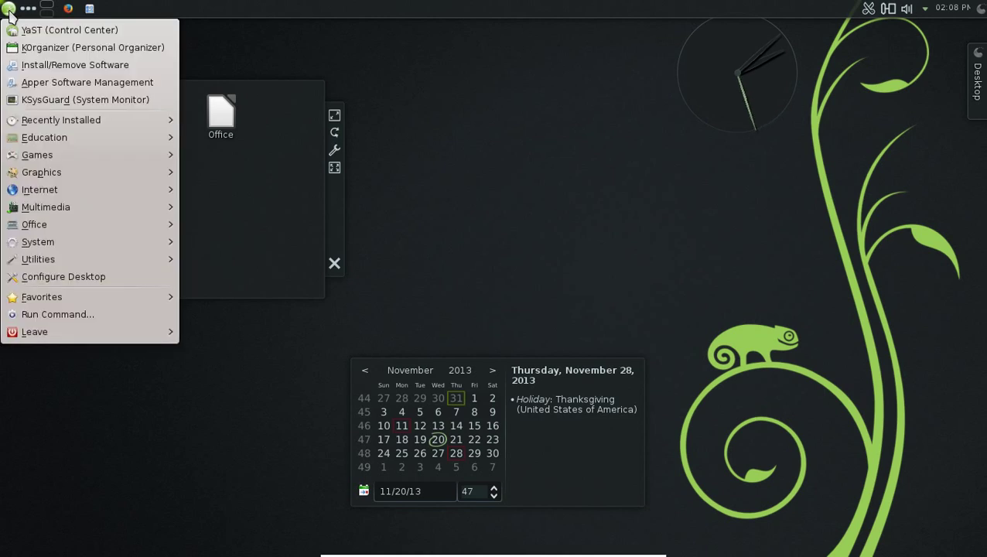
mouse_move(89, 260)
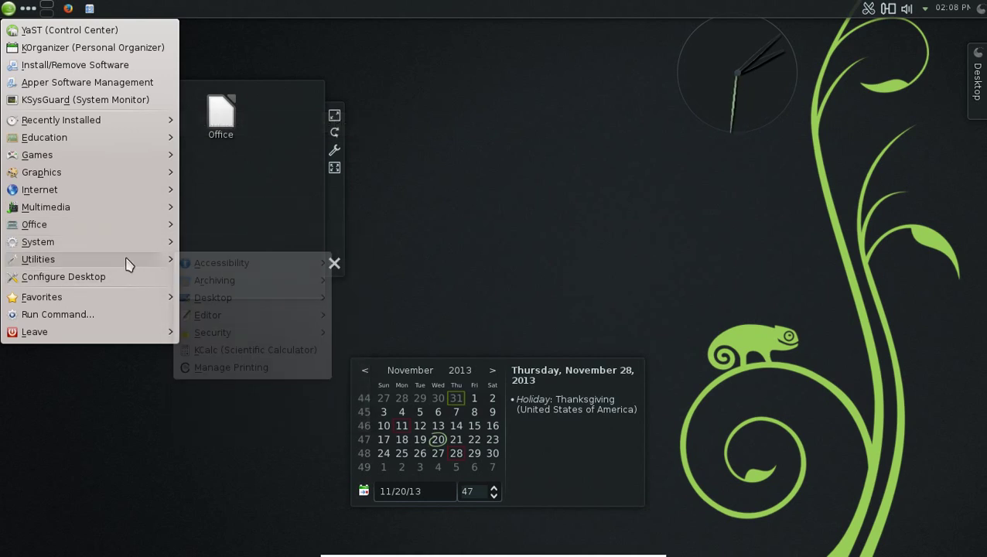
mouse_move(201, 265)
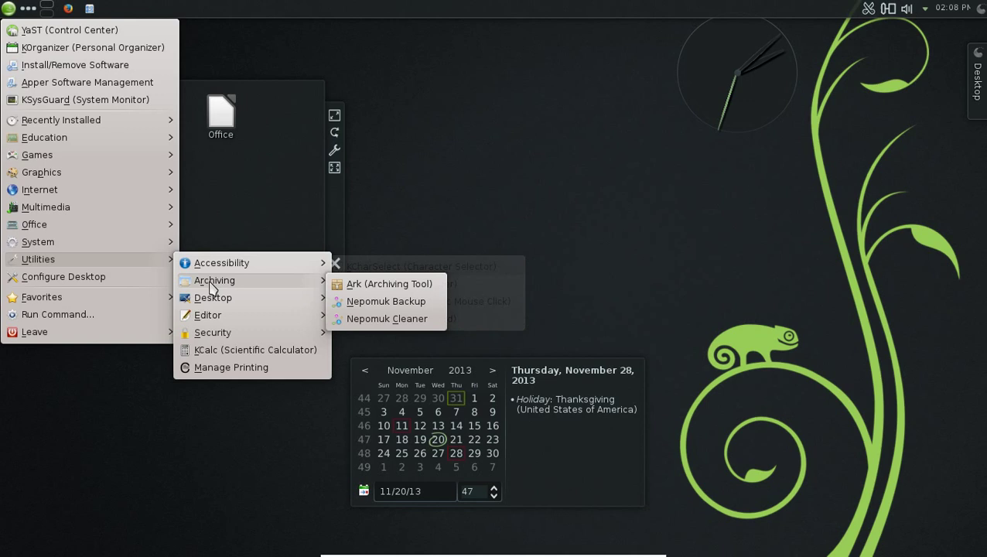
mouse_move(215, 302)
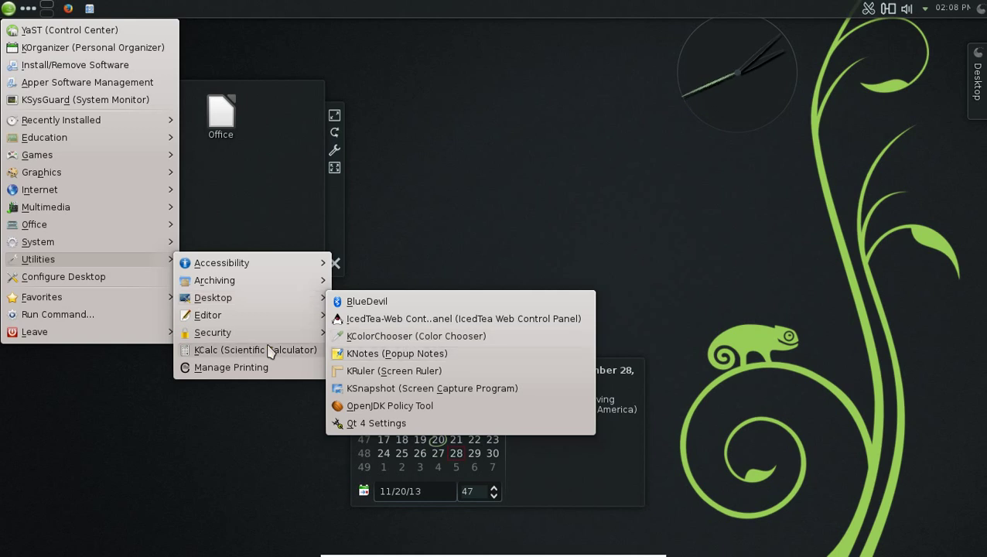
mouse_move(260, 324)
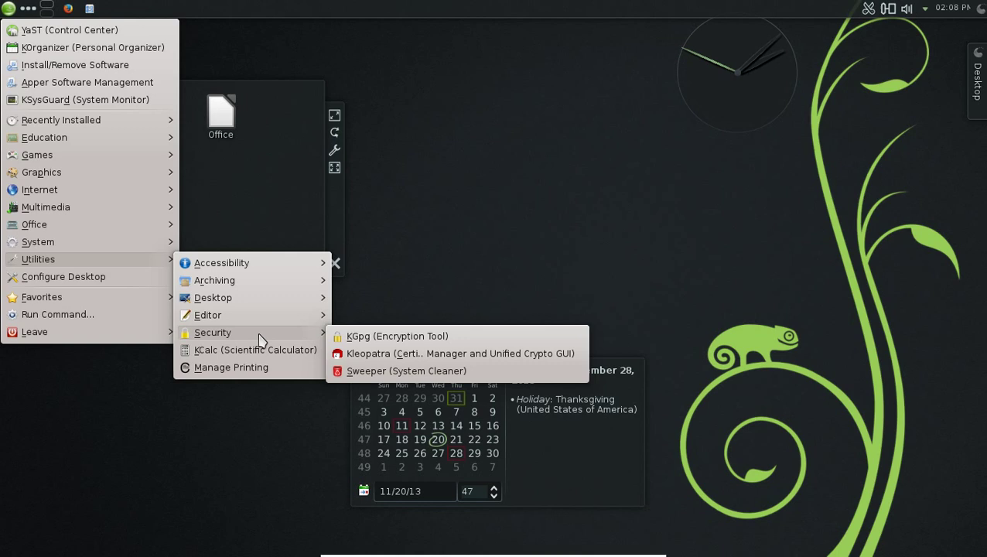
Launch Sweeper, scroll its Privacy Settings items, close it, and reopen the launcher menu
left_click(379, 372)
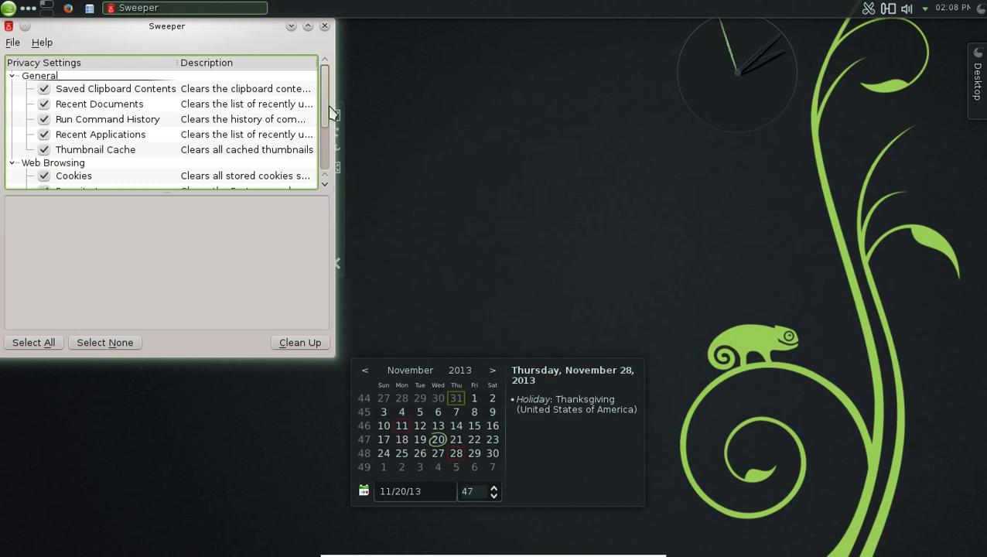
mouse_move(325, 115)
left_mouse_down()
mouse_move(326, 169)
mouse_move(325, 107)
left_mouse_up()
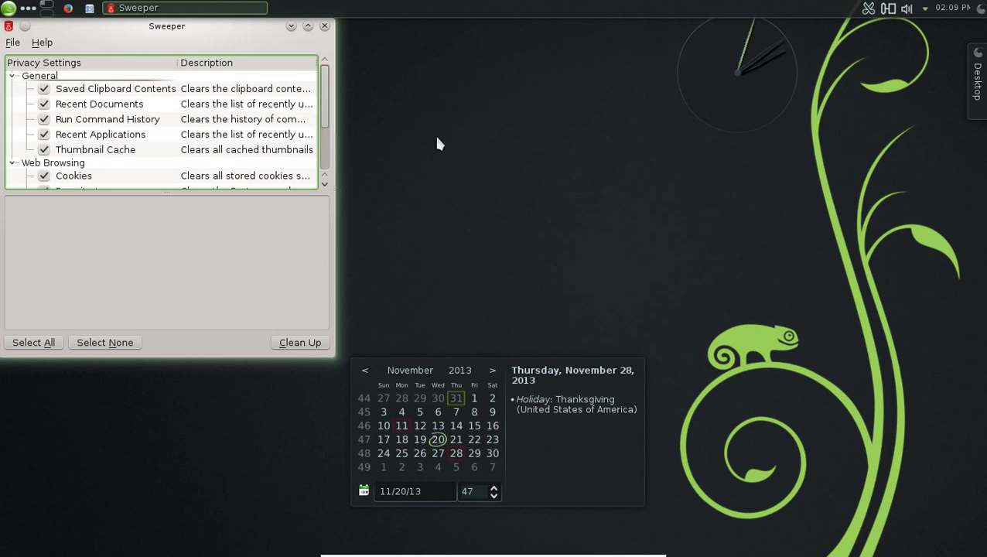
left_click(325, 26)
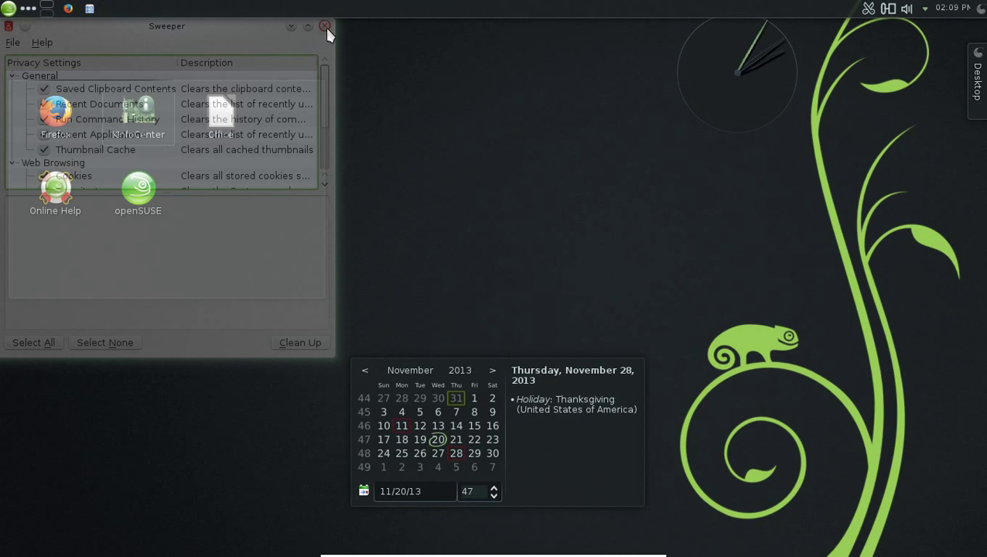
left_click(9, 9)
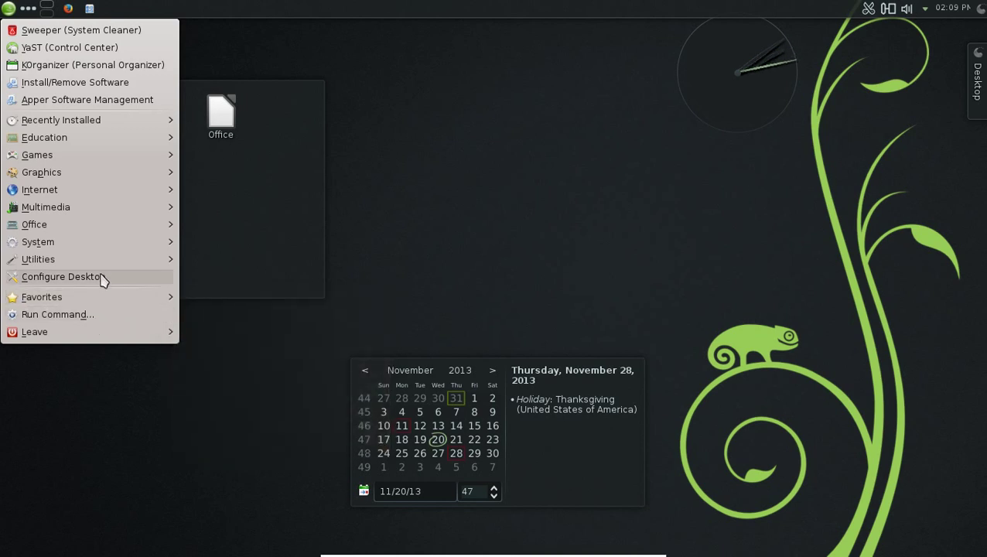
Open Configure Desktop from the launcher and scroll through the System Settings categories
left_click(102, 280)
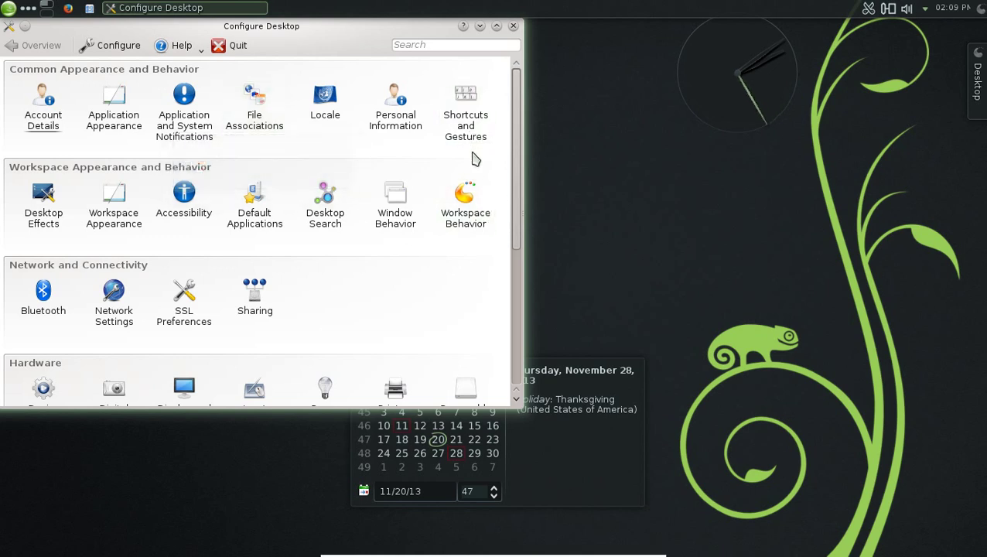
left_click_drag(516, 180, 524, 151)
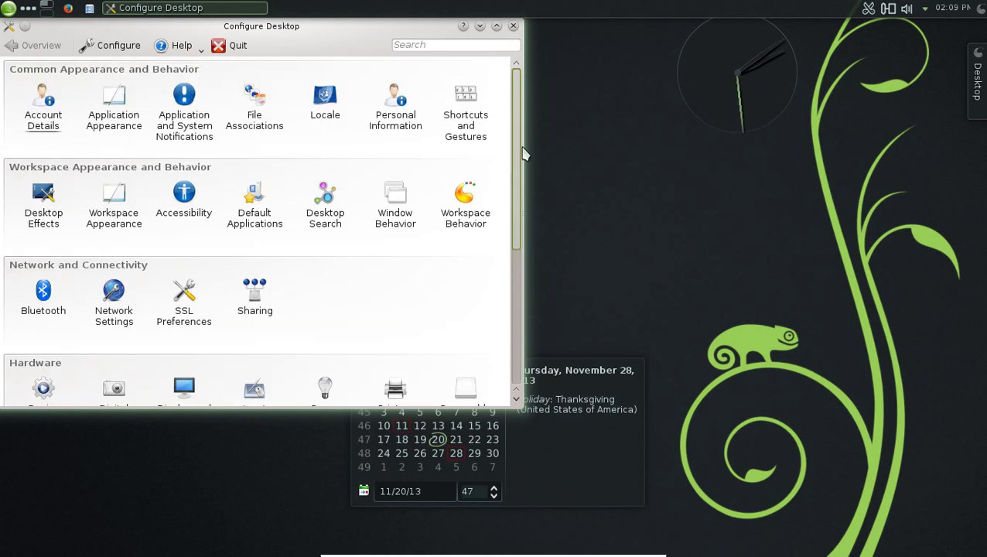
Review the Desktop Effects general options and All Effects list, then close System Settings
left_click(45, 197)
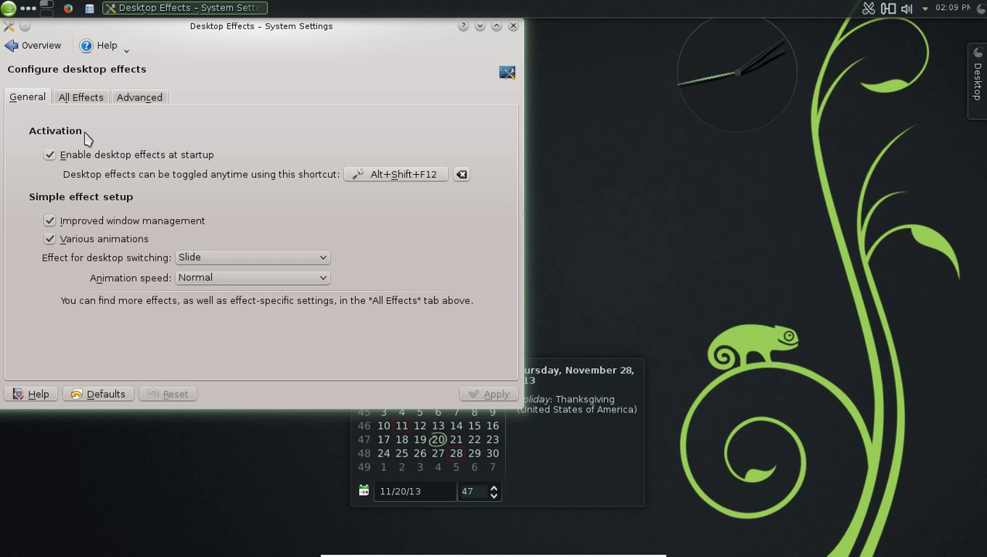
left_click(91, 101)
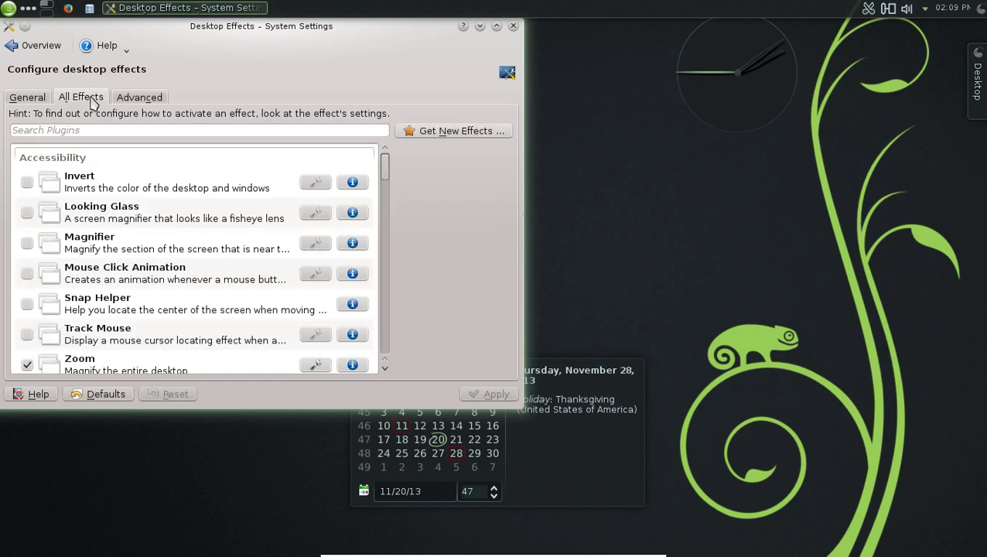
left_click(513, 27)
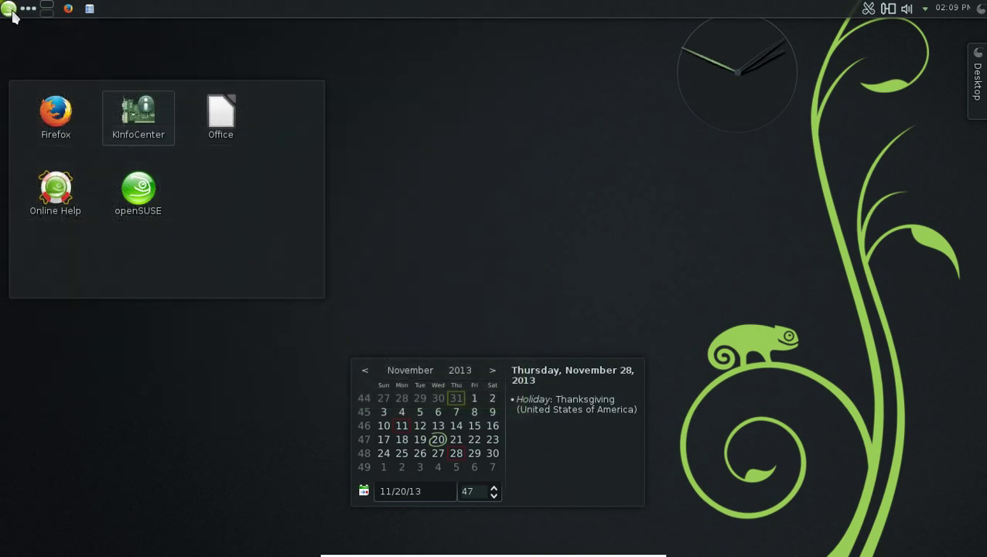
Exit the VM's full screen with Right Ctrl+F and switch to host Workspace 2 via Expo
left_click(9, 10)
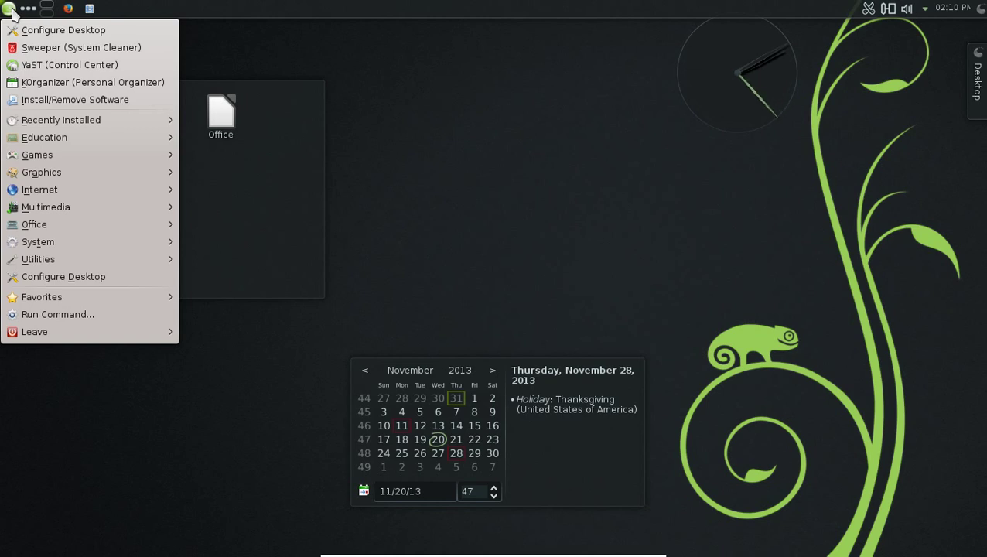
left_click(12, 10)
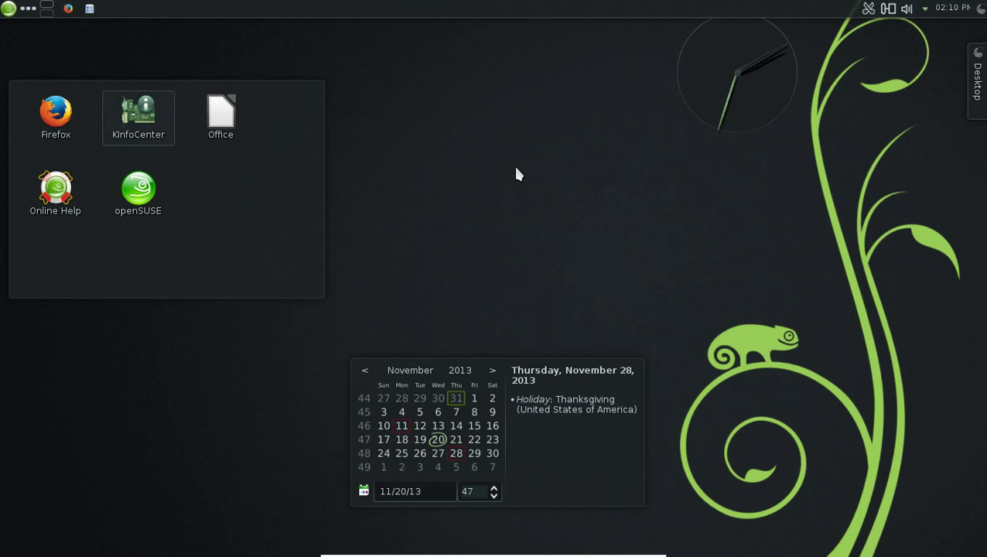
key("Control_R+f")
mouse_move(1, 1)
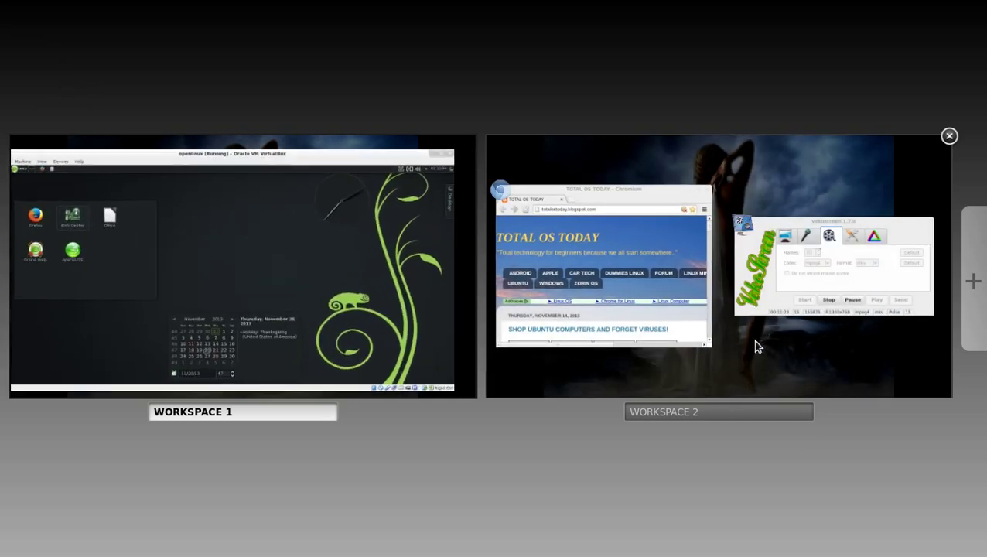
left_click(754, 341)
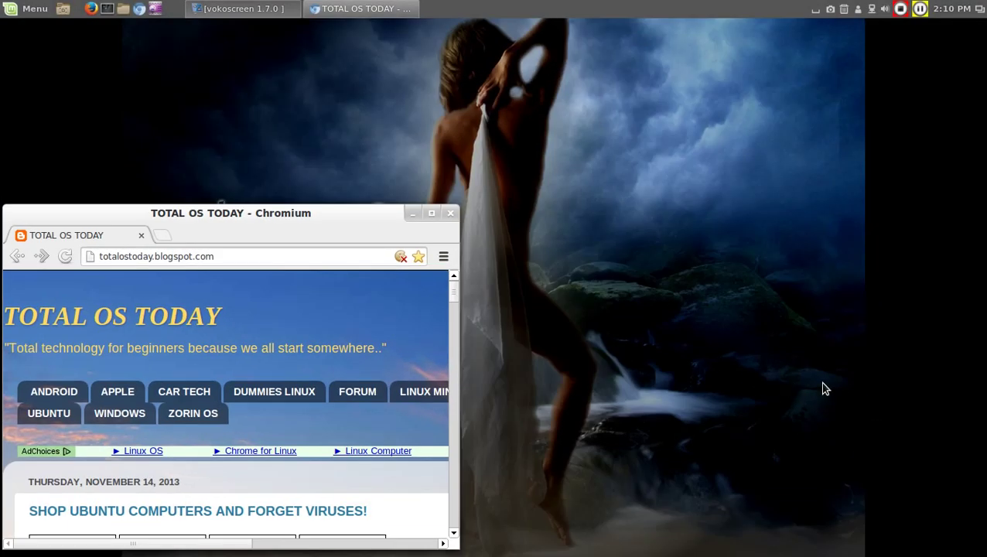